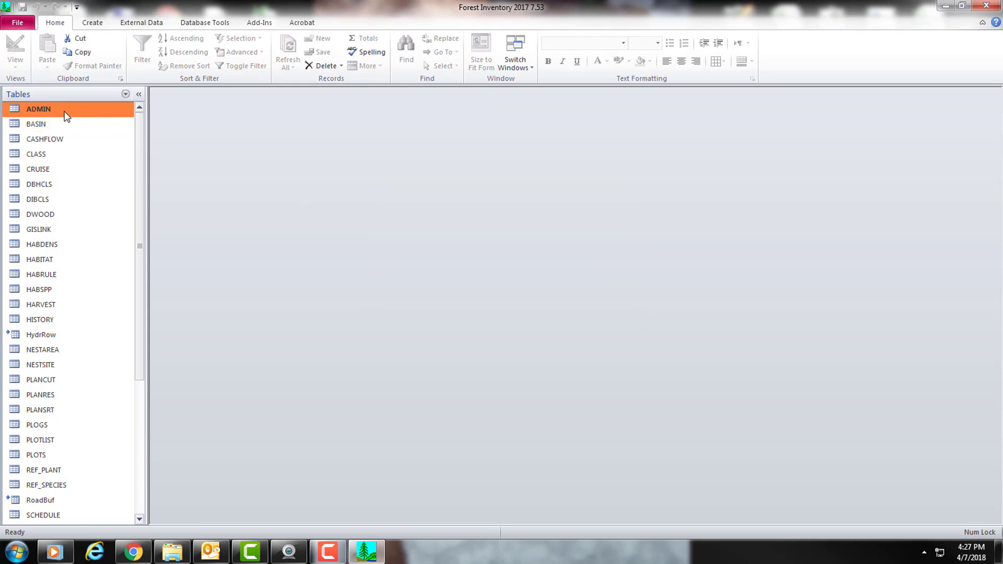
Open the ADMIN table, check the FLAG value of stand 1023, and close the table
double_click(65, 110)
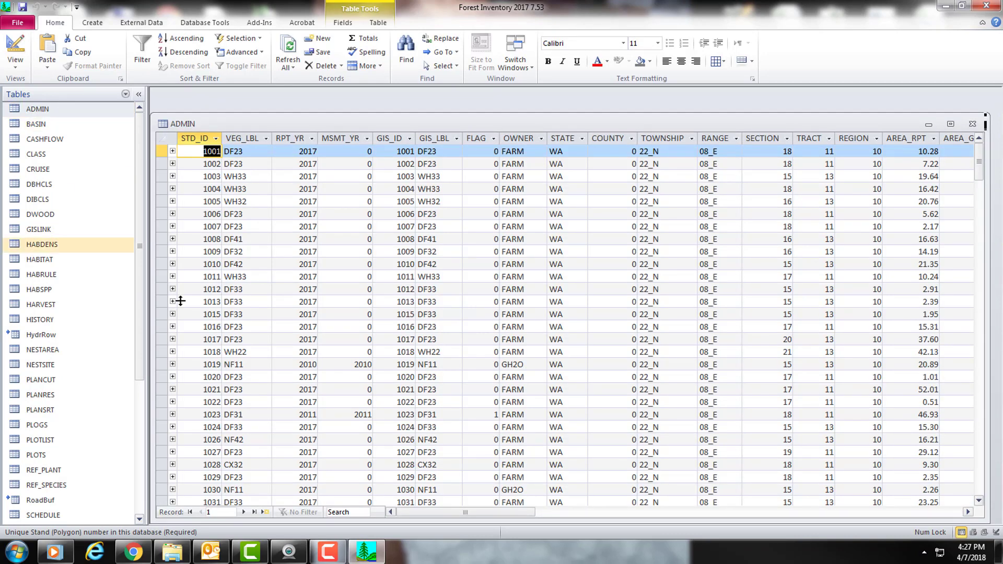
click(485, 415)
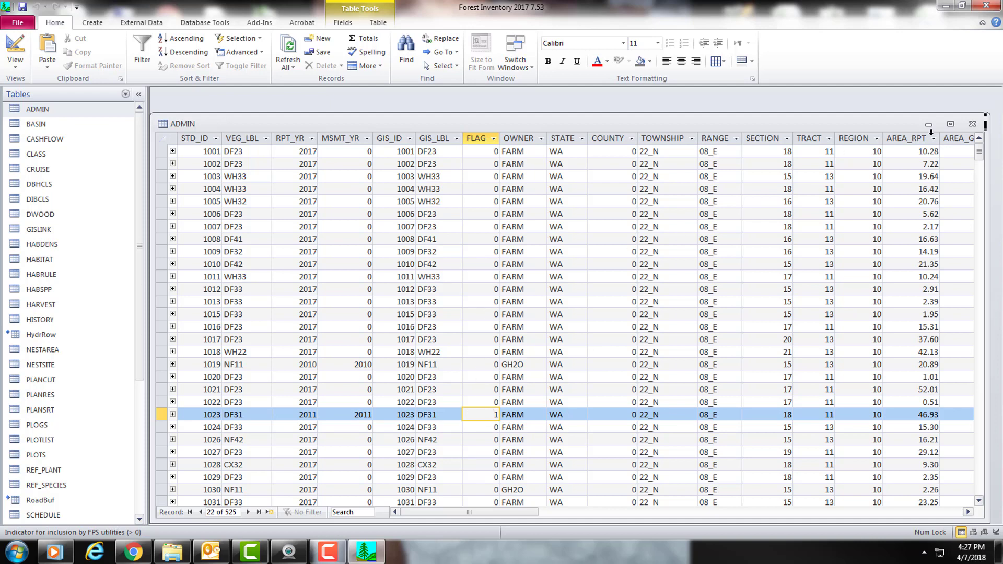
click(972, 125)
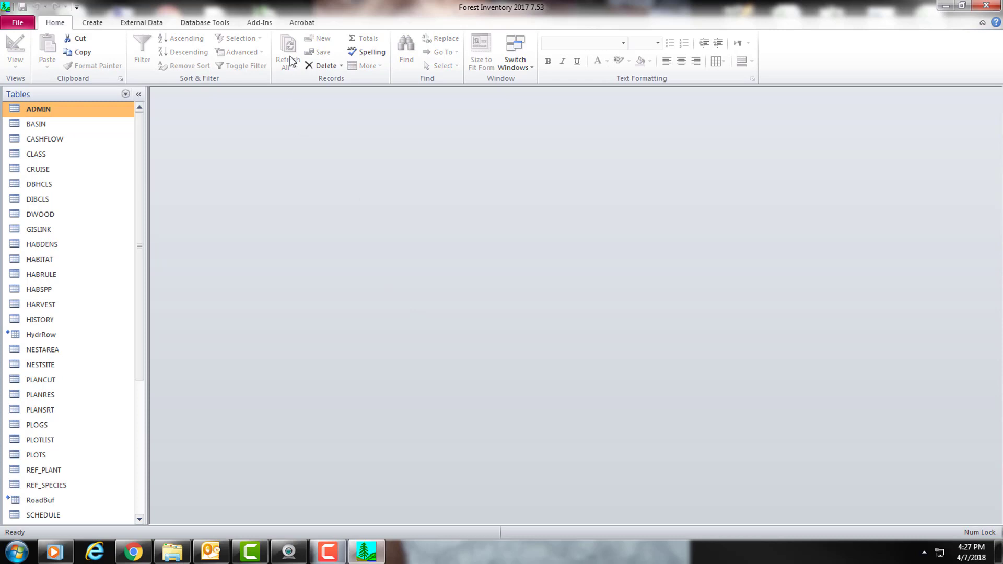
Build the FPS schedule table periods with 5 years in each period and 10 periods in the schedule
click(260, 23)
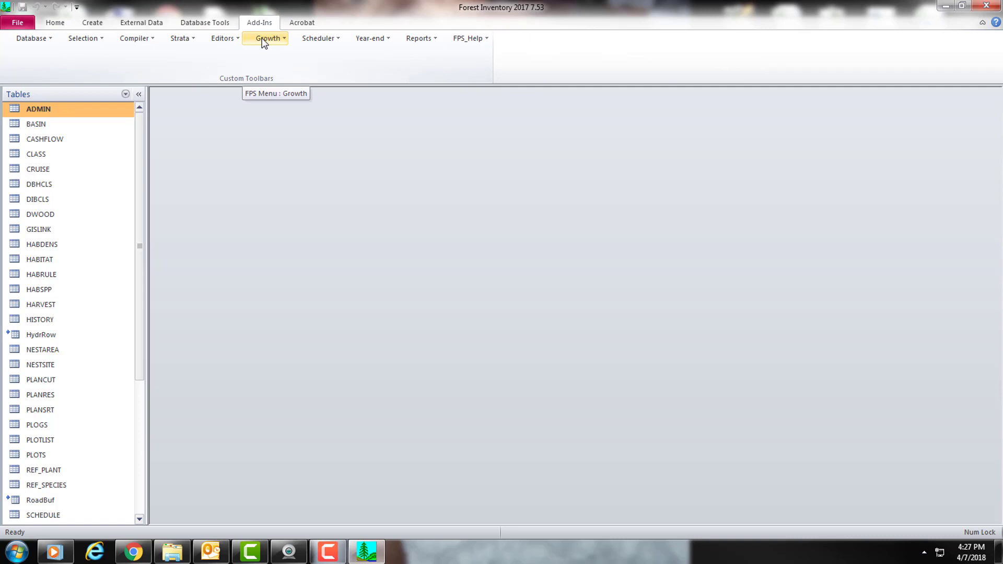
click(265, 42)
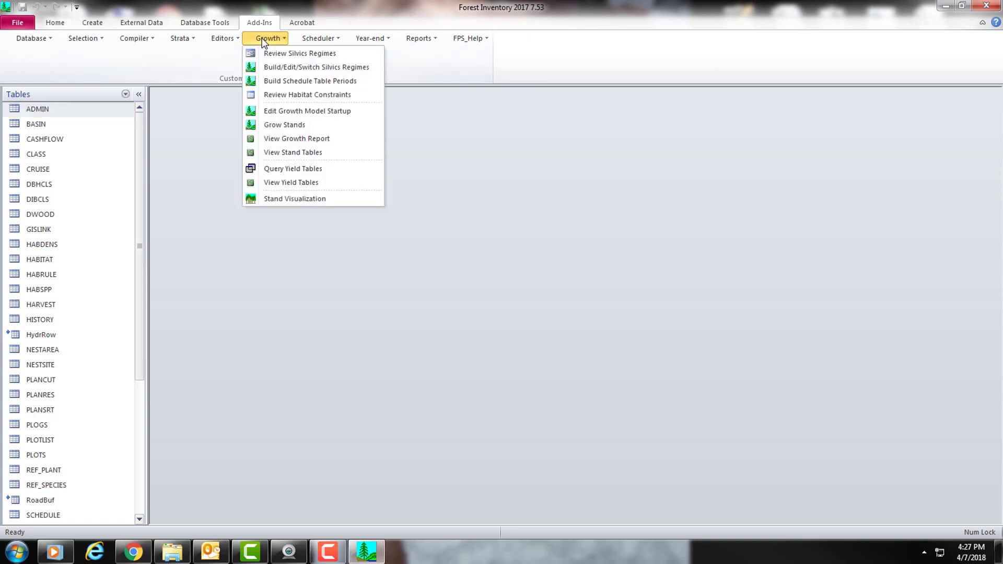
click(286, 82)
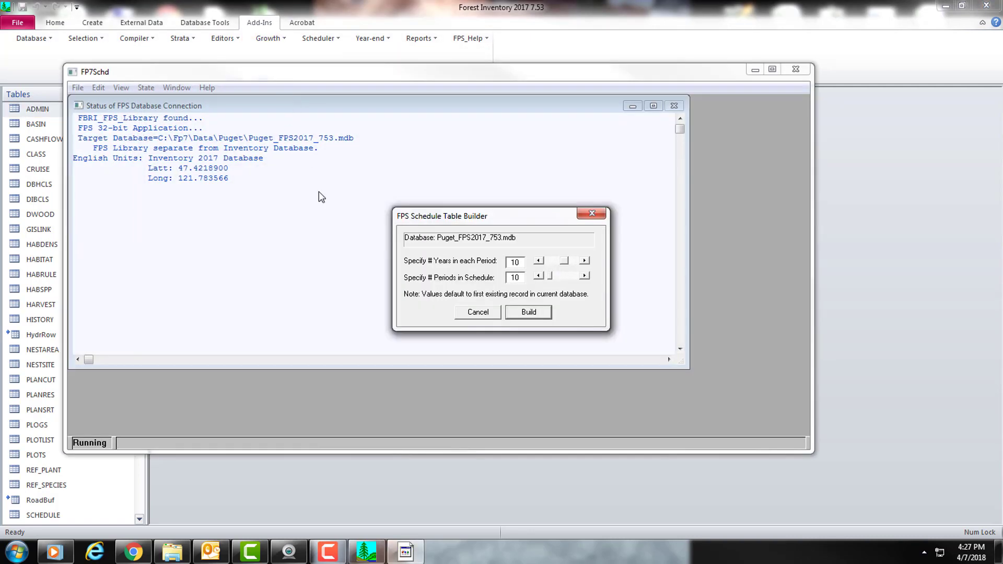
click(538, 261)
click(539, 261)
click(527, 313)
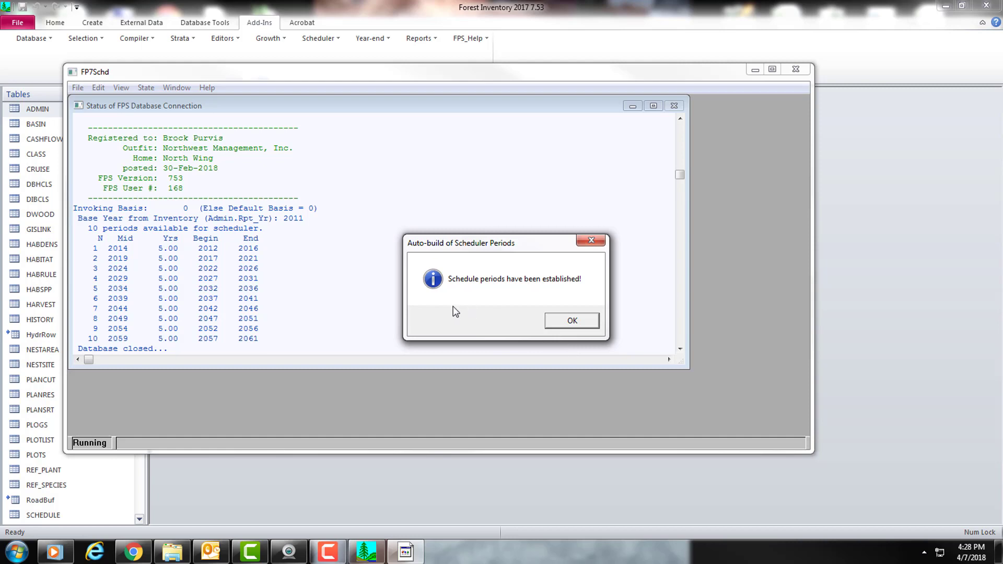
click(560, 320)
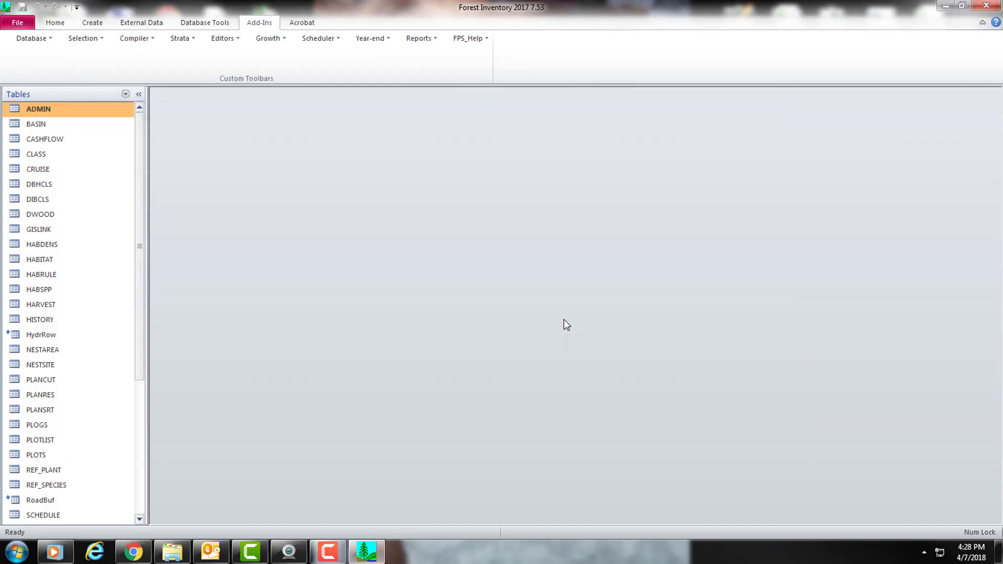
Run Grow Stands using years from the schedule table, the Grow STAND Table method and SVS Input Files as report output
click(267, 42)
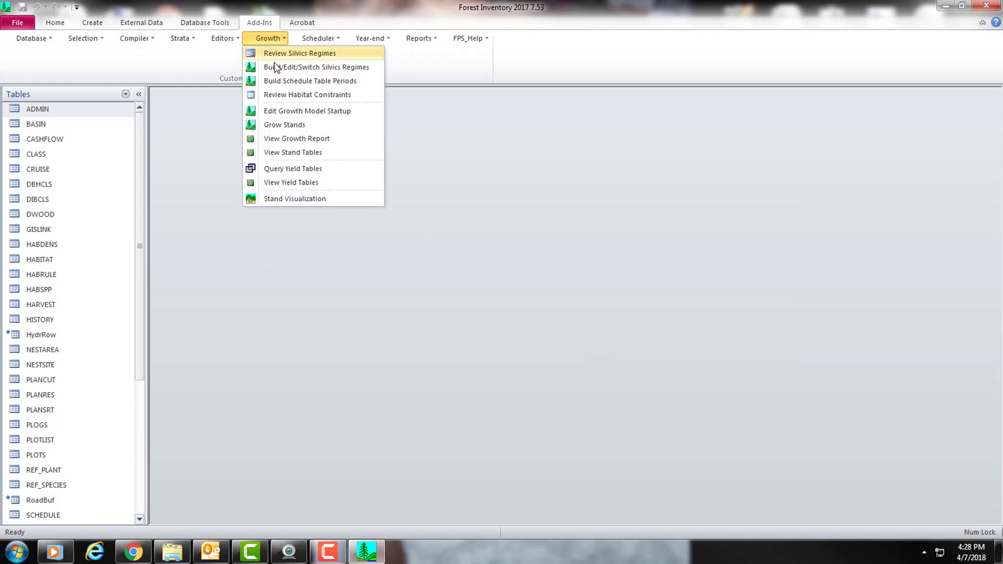
click(291, 126)
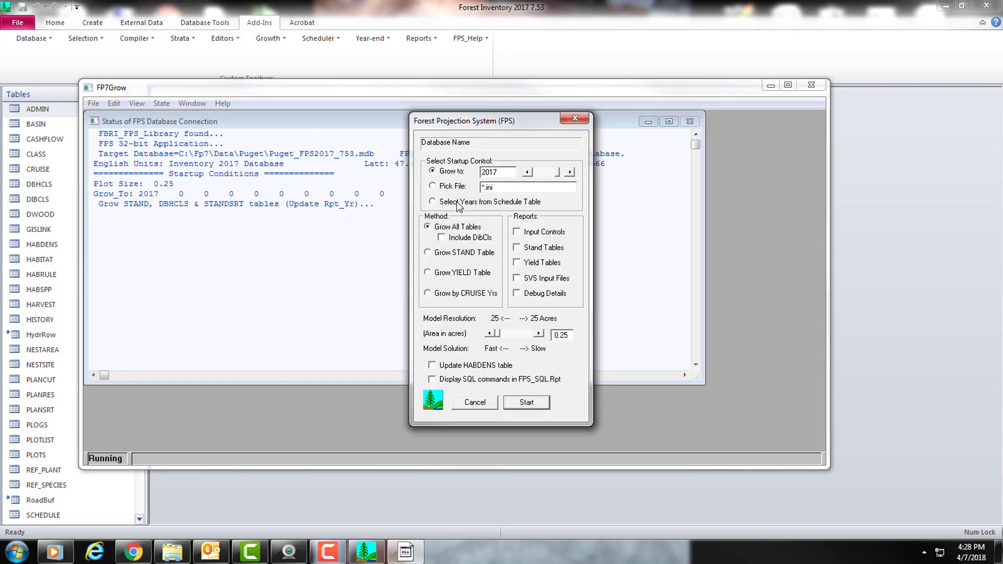
click(458, 205)
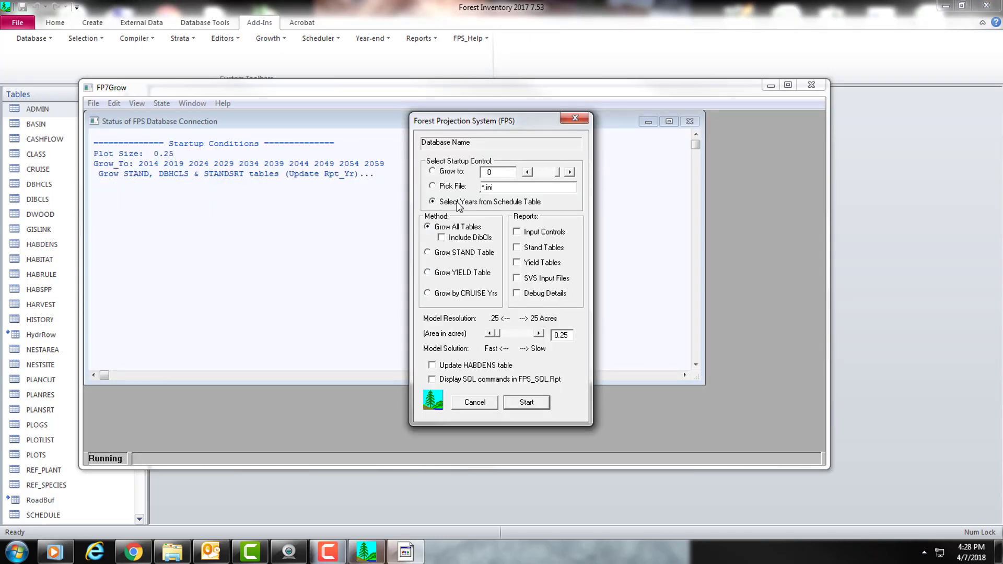
click(448, 255)
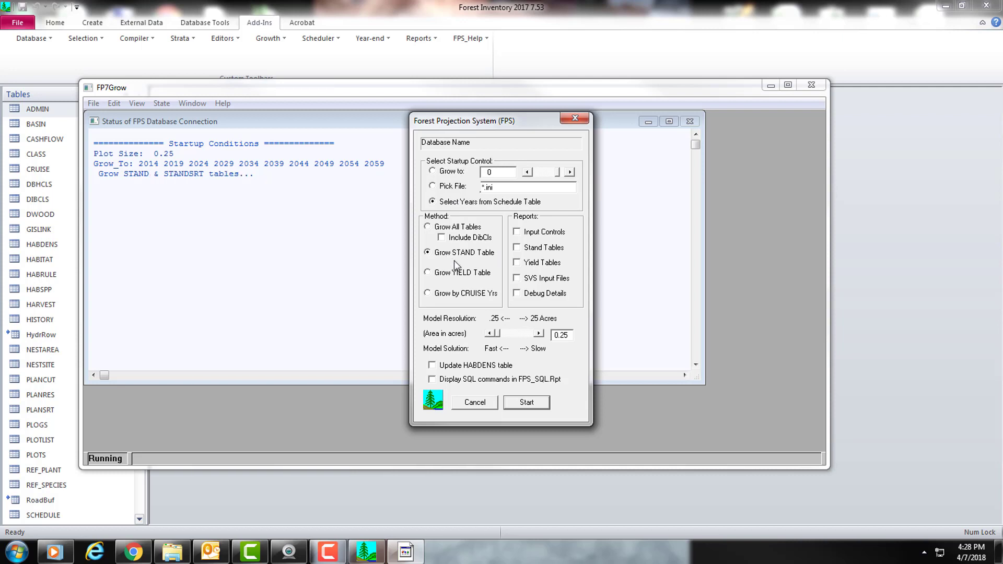
click(516, 279)
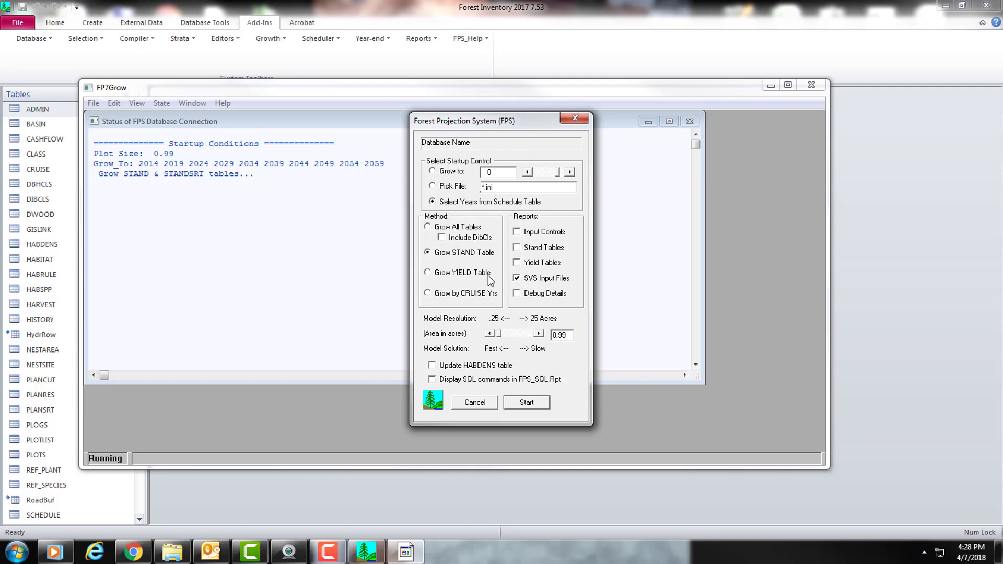
click(523, 402)
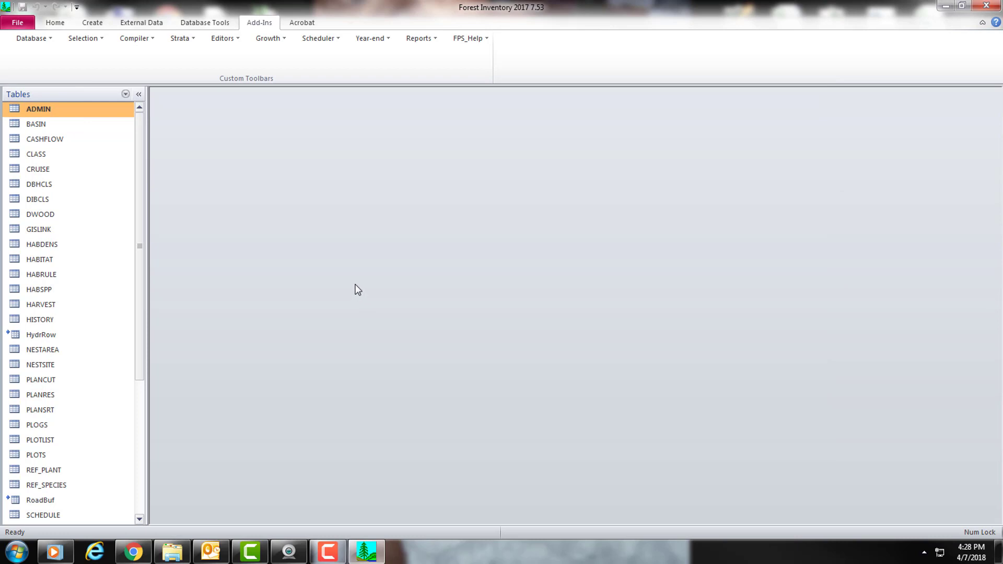
Launch Stand Visualization for the grown stand and reposition its window for full visibility
click(270, 39)
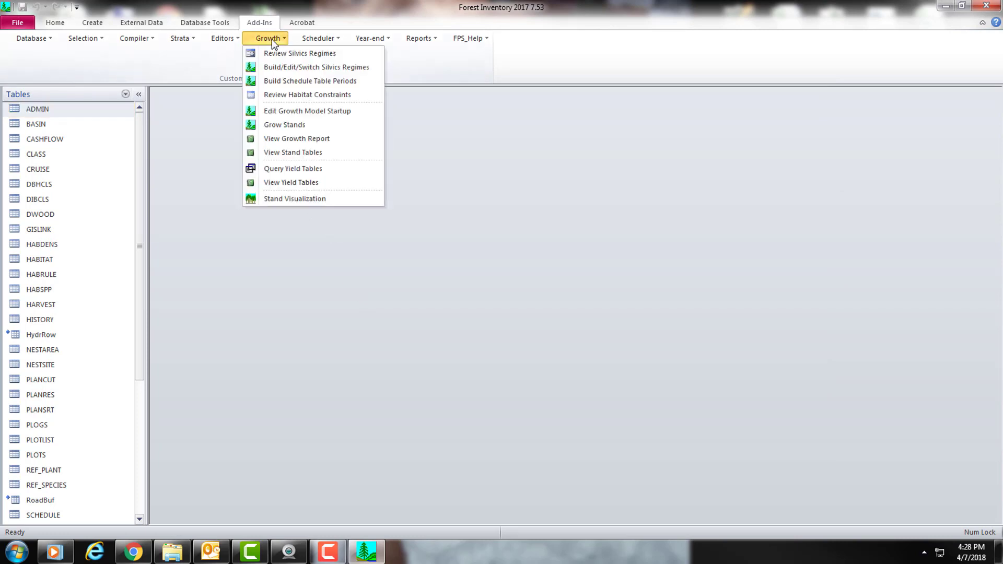
click(291, 199)
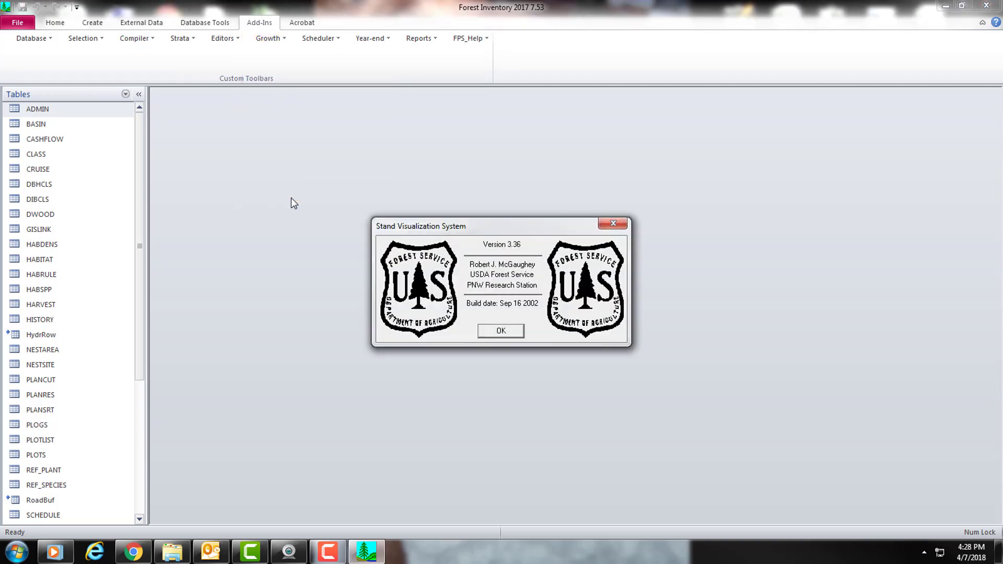
click(496, 332)
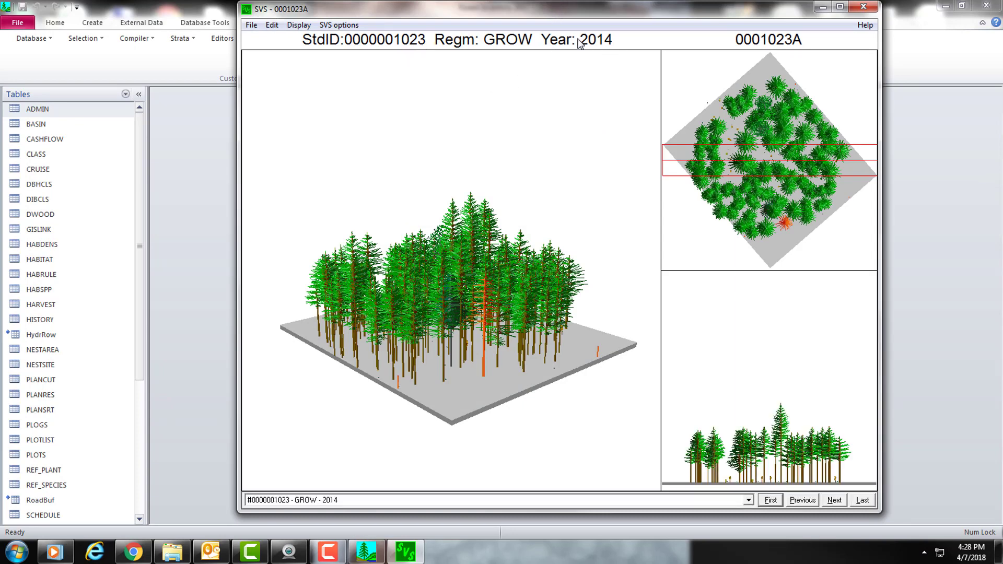
drag(563, 7, 556, 28)
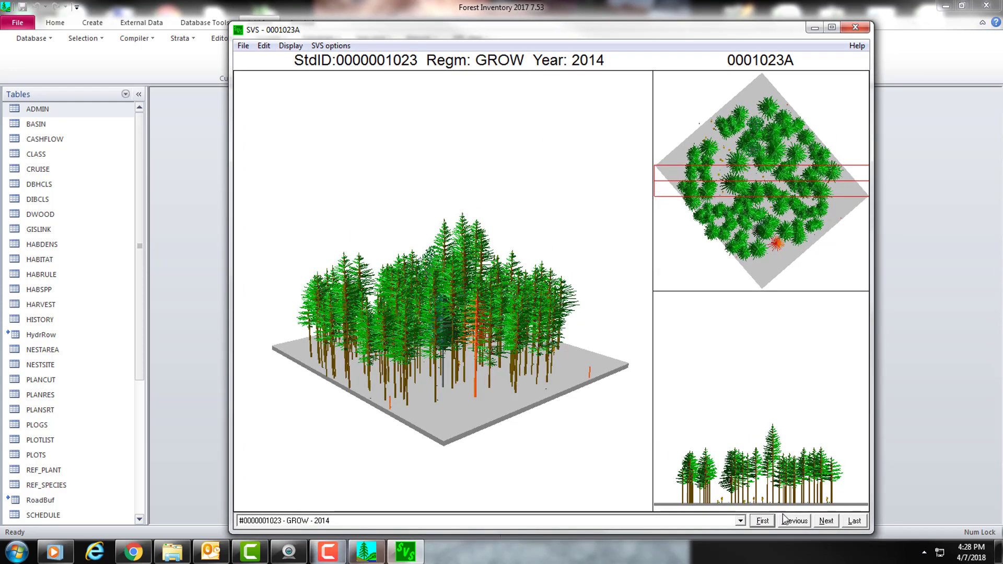
View stand 1023 in 2019 and 2059, and return to its first projection year, 2014
click(825, 521)
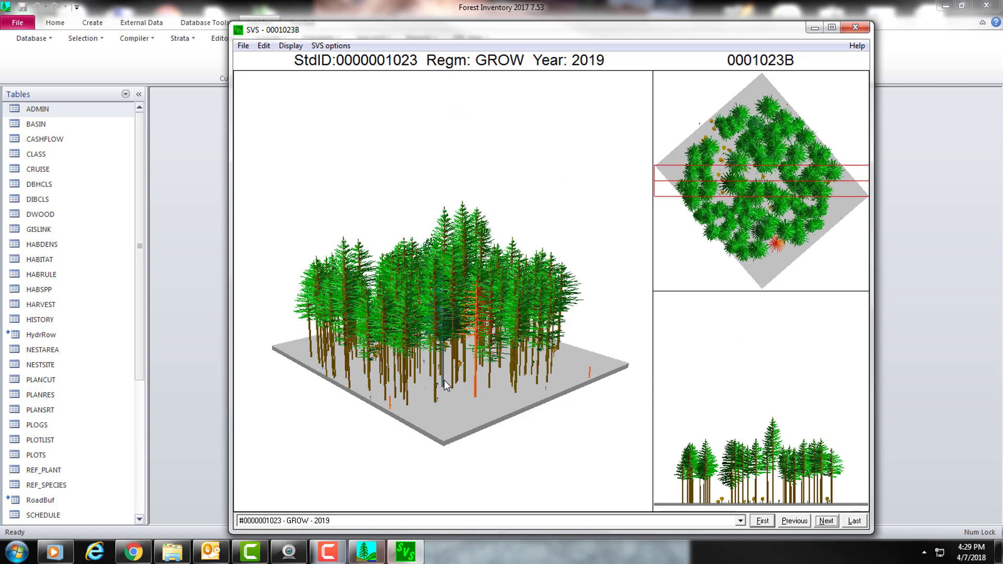
click(739, 521)
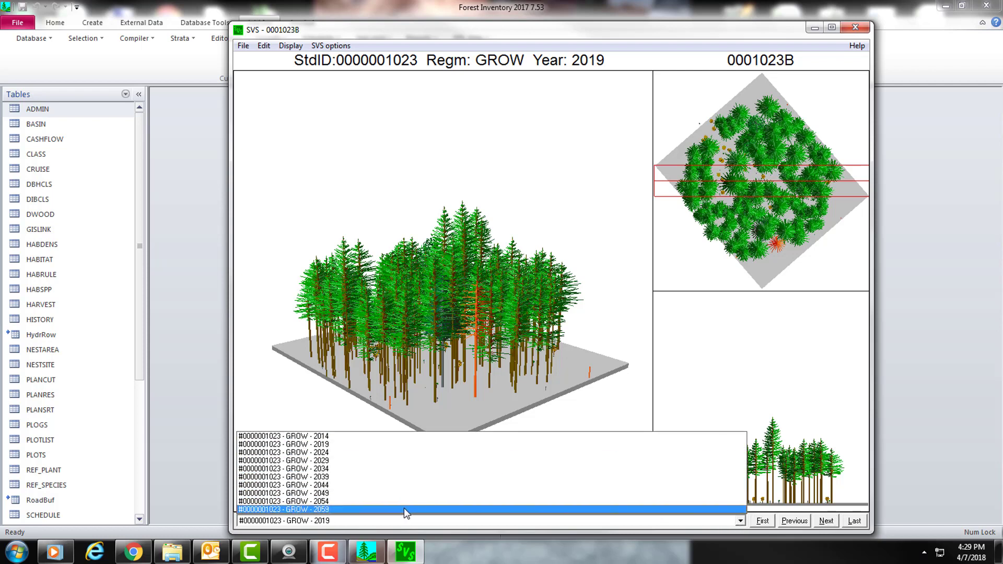
click(328, 509)
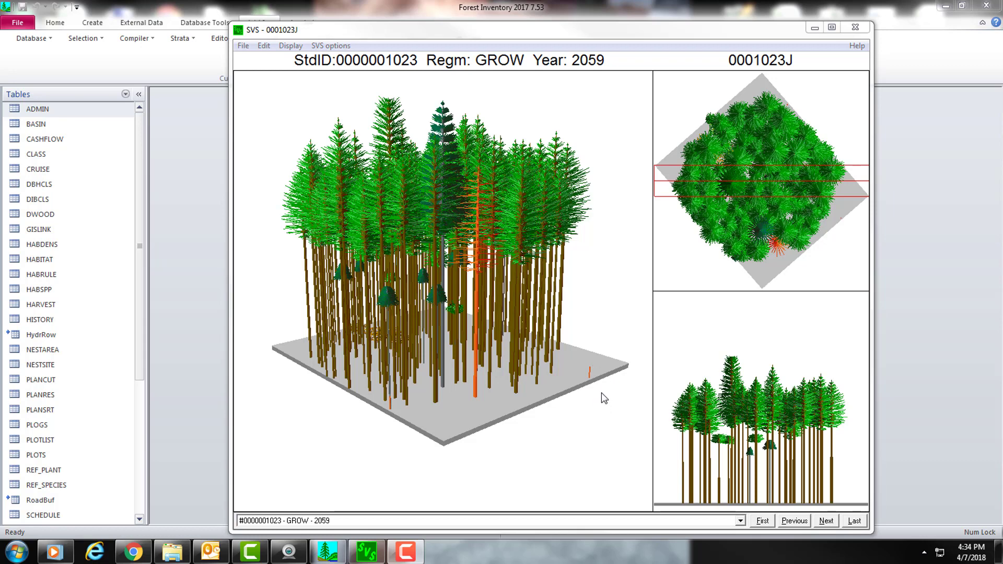
click(762, 521)
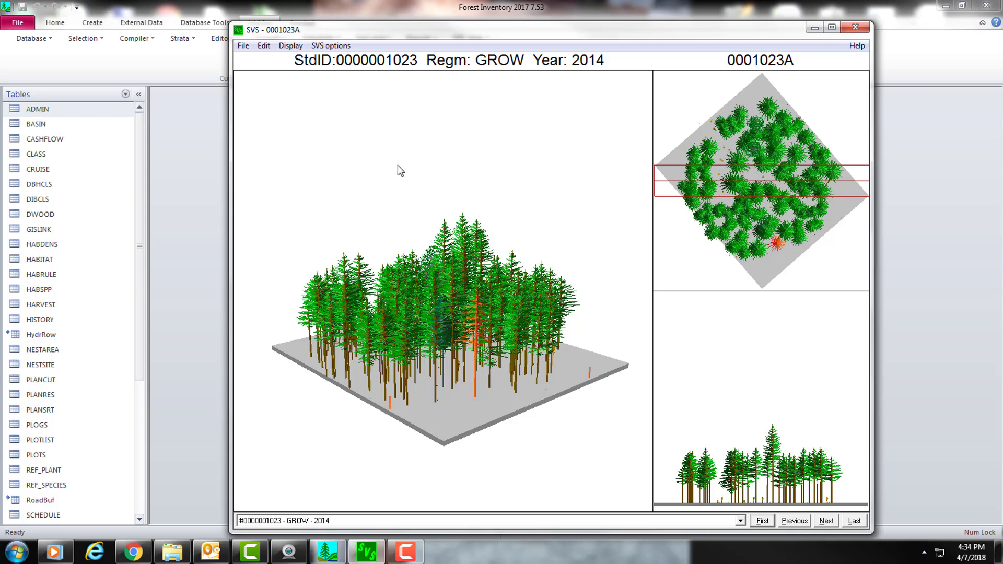
View the 2014 stand in the Profile view layout and in the Overhead view layout
click(324, 48)
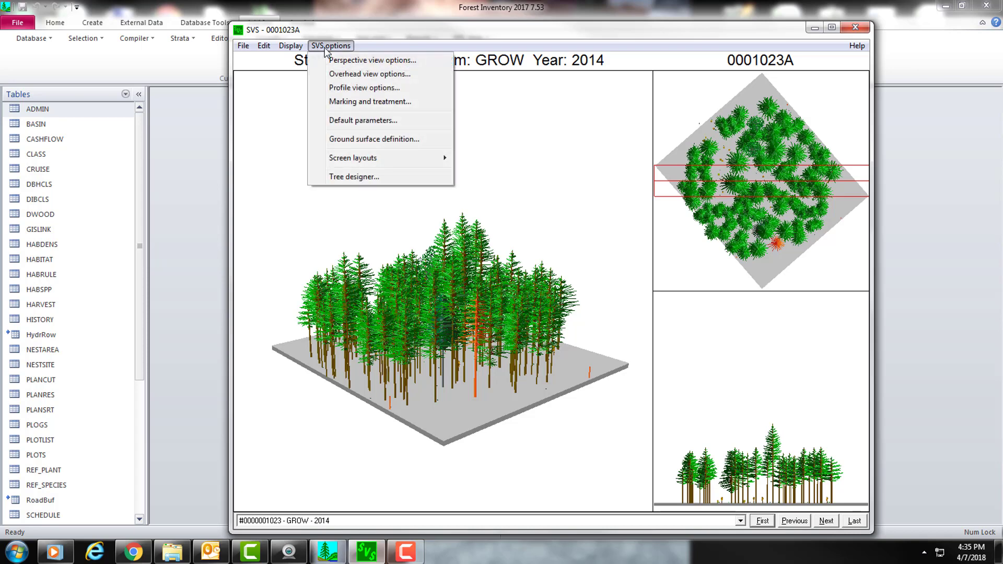
mouse_move(379, 160)
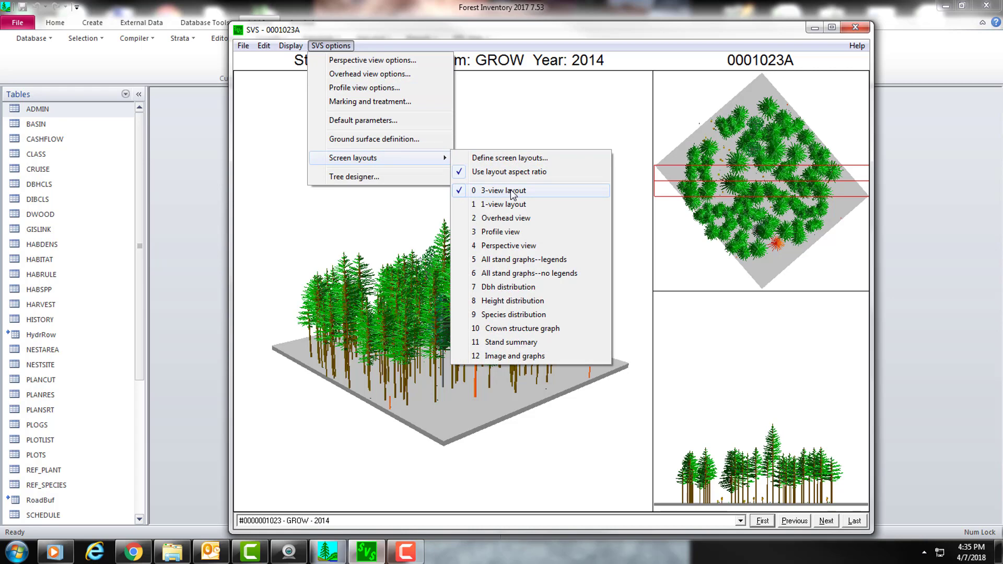
click(511, 236)
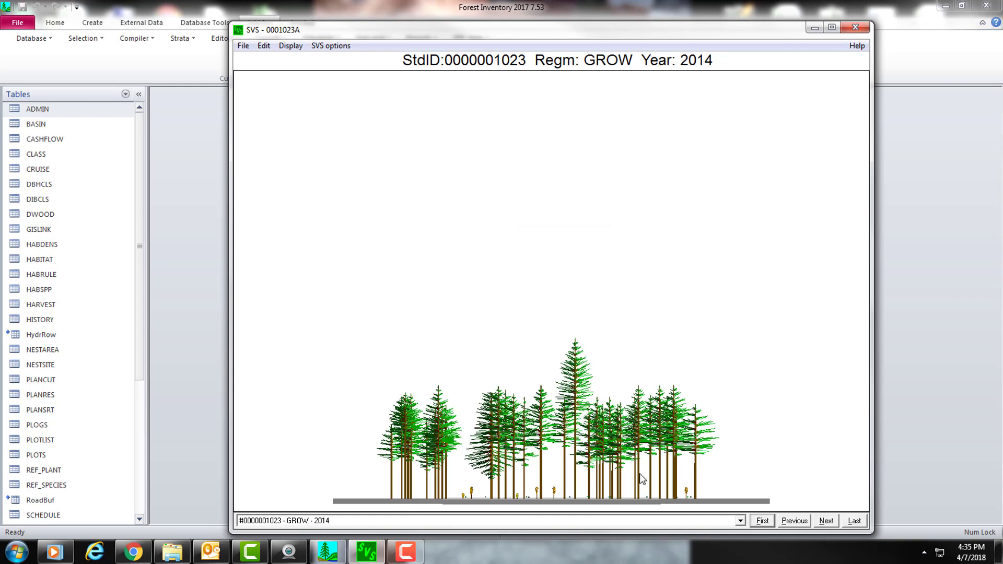
click(328, 46)
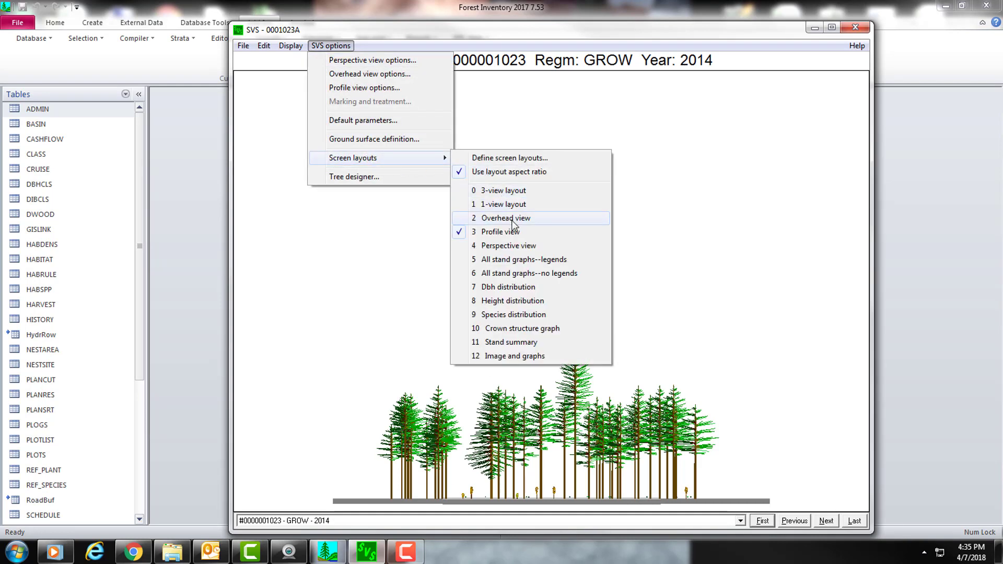
click(509, 219)
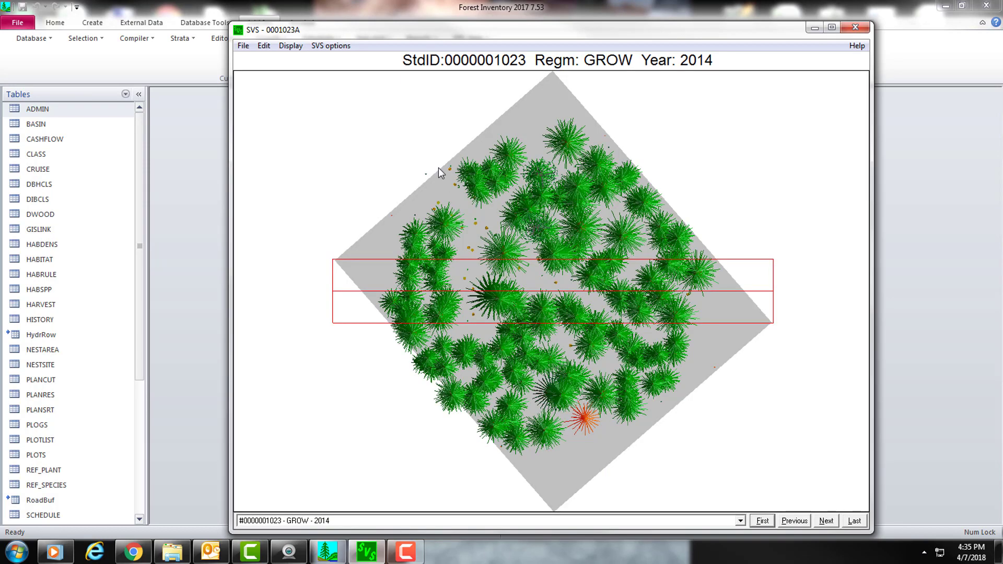
Switch the screen layout to Image and graphs
click(328, 46)
mouse_move(370, 157)
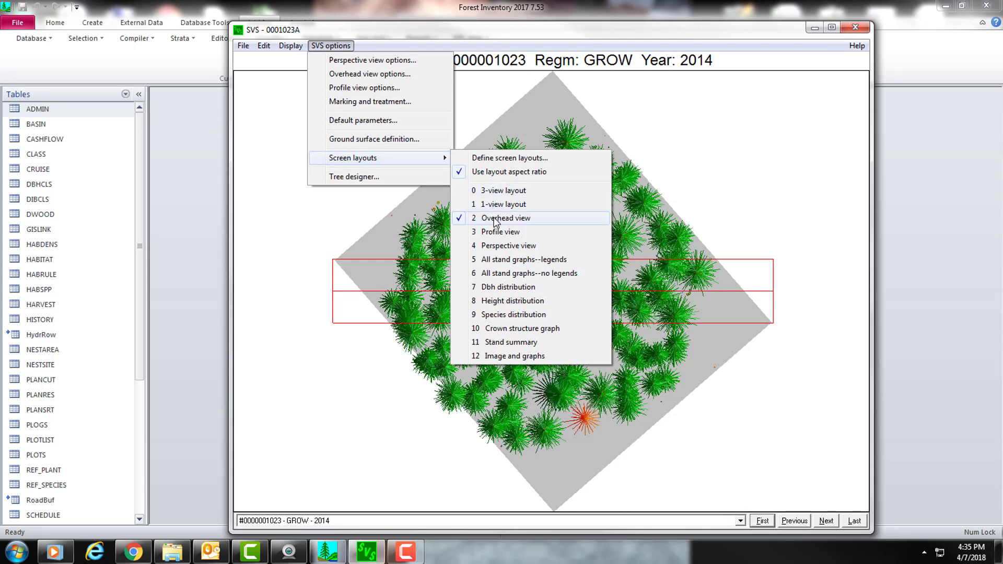
click(515, 356)
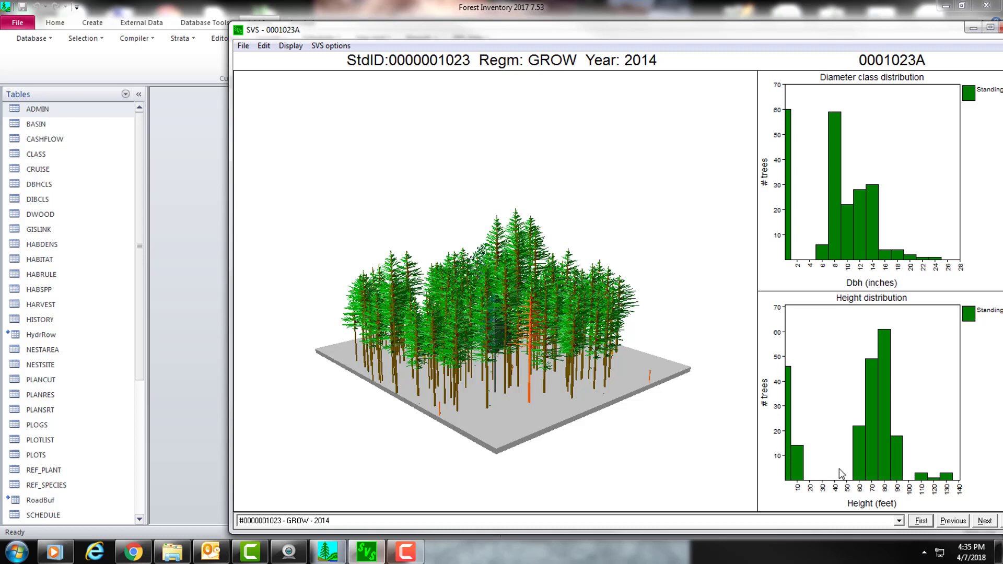
Compare the stand image and the diameter and height distributions for 2019, 2024 and 2059, and return to 2014
click(984, 520)
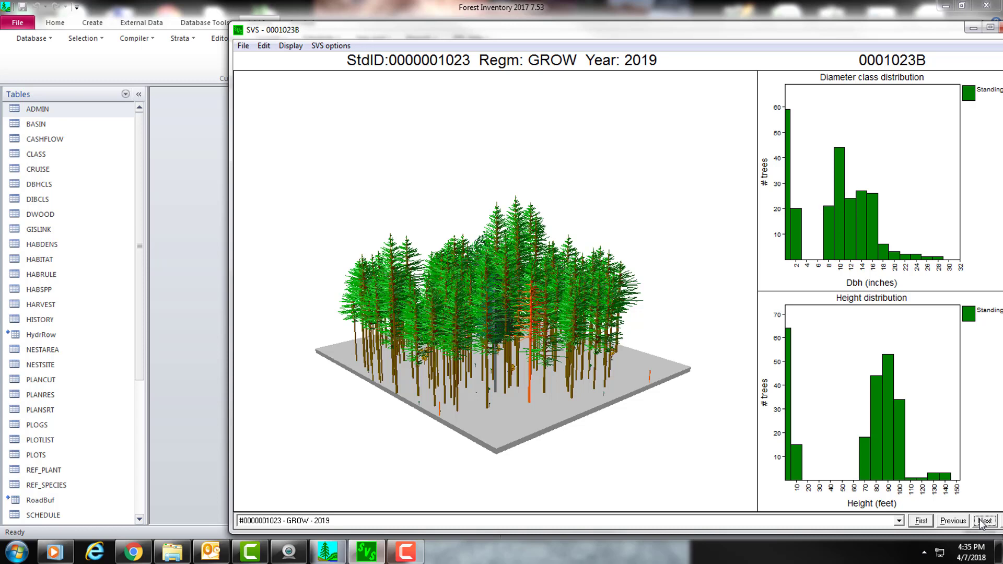
click(984, 521)
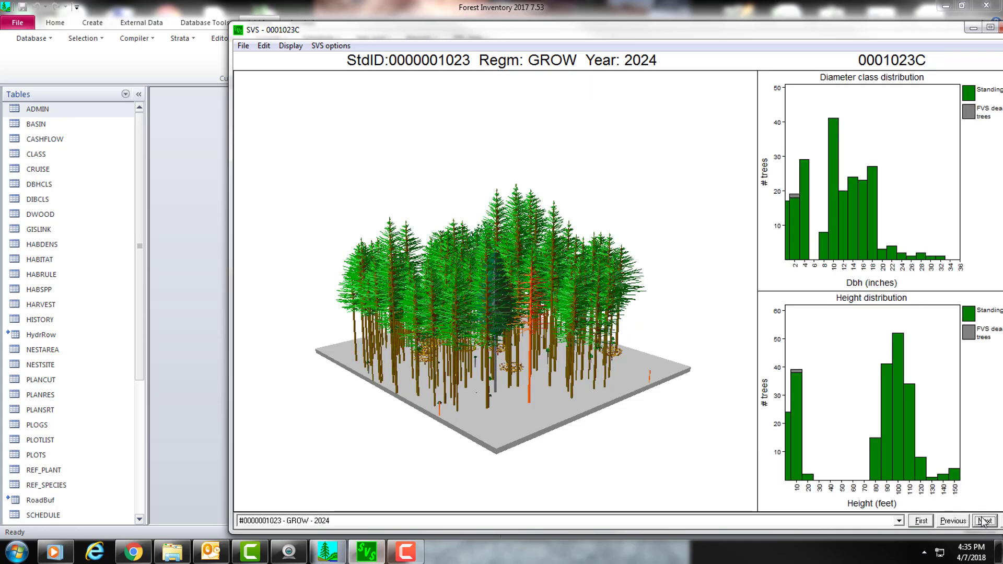
drag(632, 30, 526, 12)
click(905, 501)
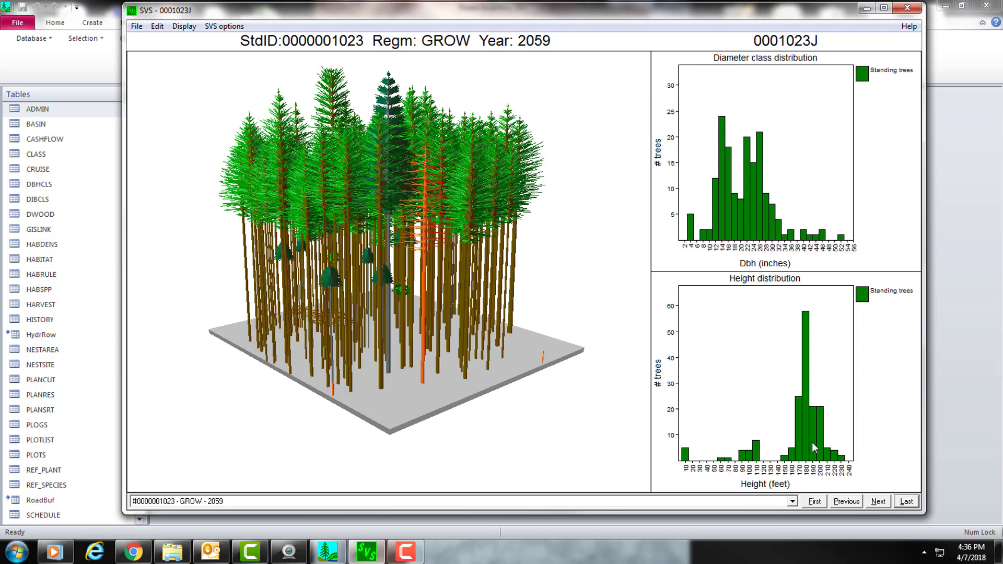
click(815, 501)
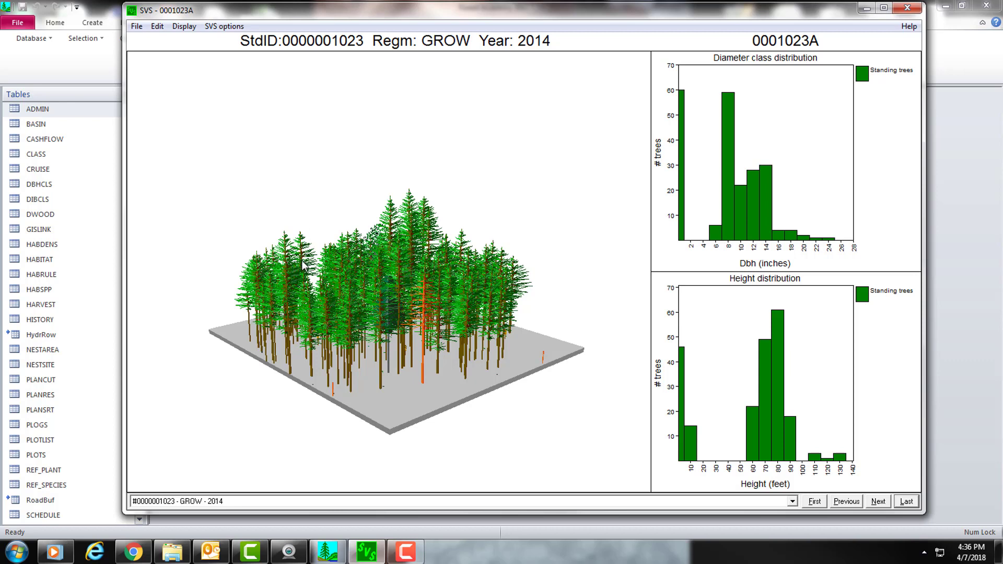
Review the options for saving the stand image as a 1280 by 768 Windows BMP file, and leave without saving
click(137, 28)
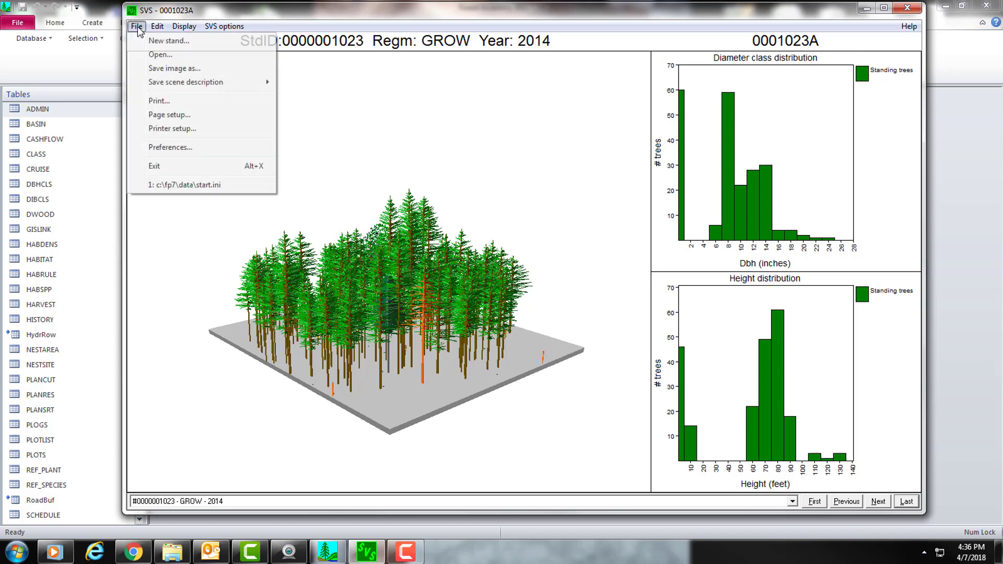
click(168, 70)
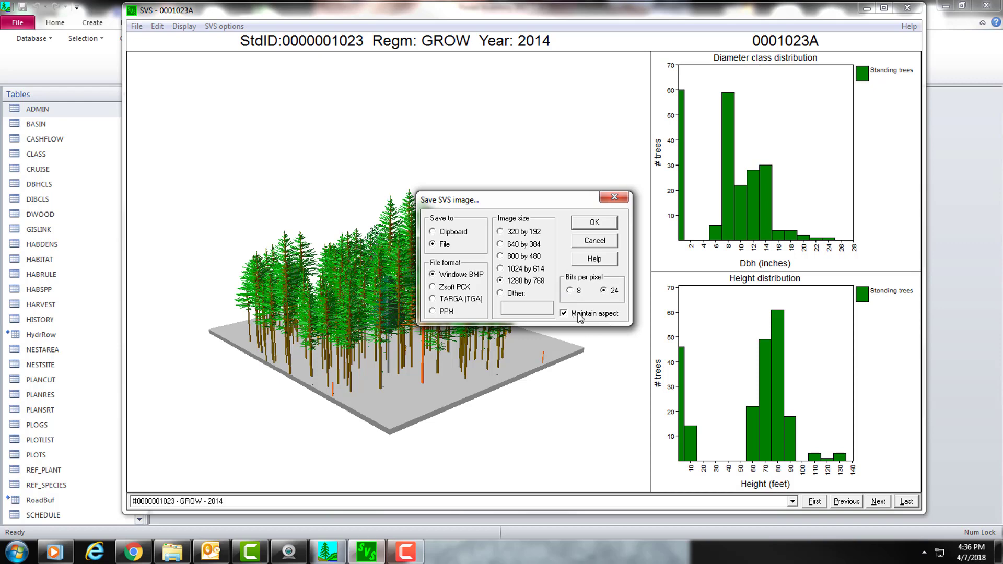
click(598, 223)
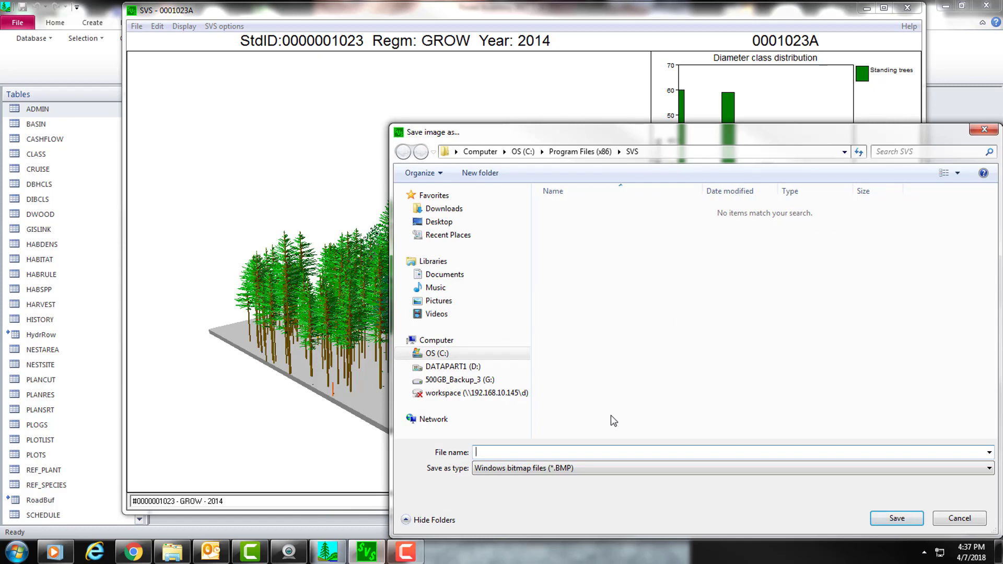
drag(758, 144, 639, 134)
click(866, 119)
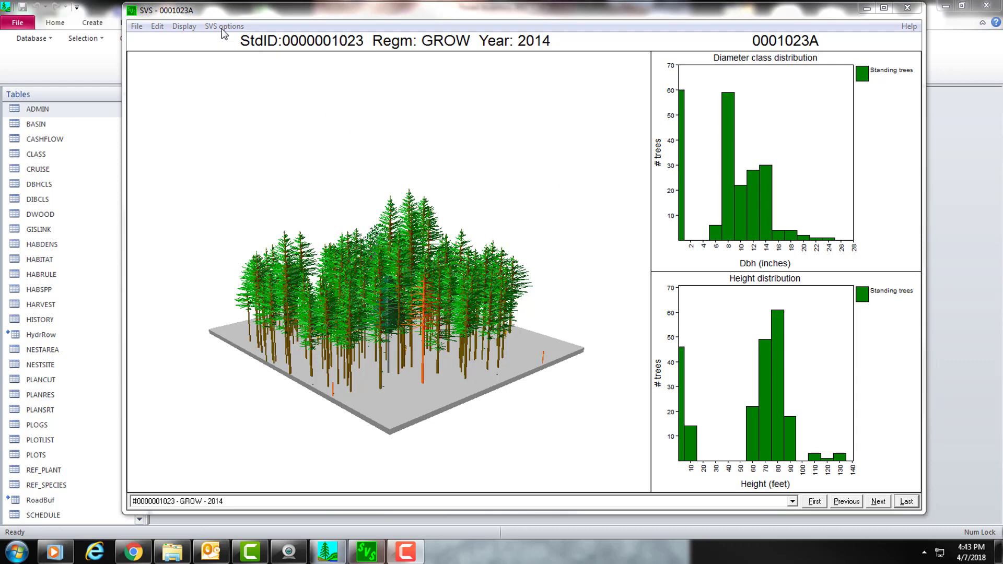
Switch the screen layout to the one combining the perspective, overhead and profile views of the 2014 stand
click(222, 27)
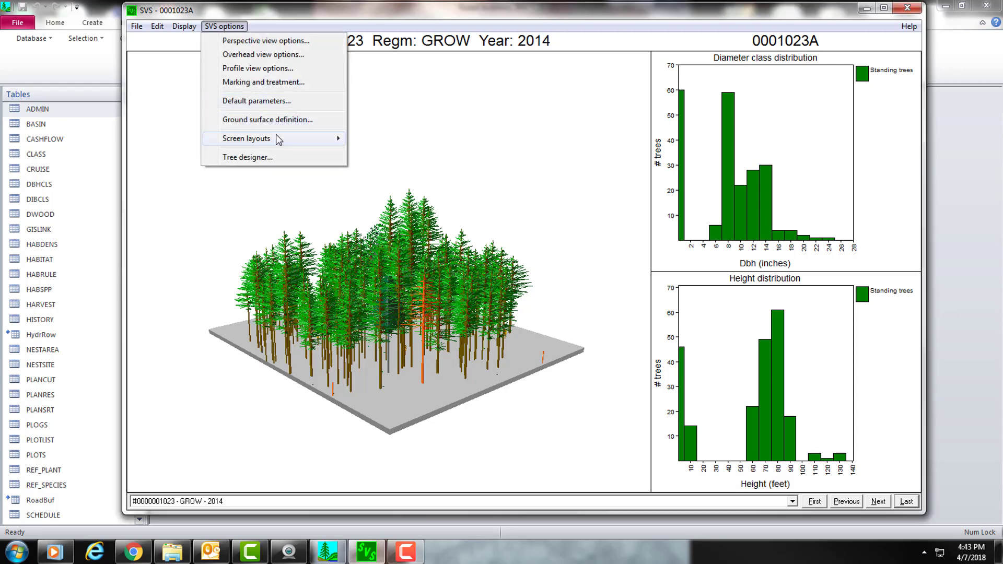
mouse_move(276, 136)
click(391, 171)
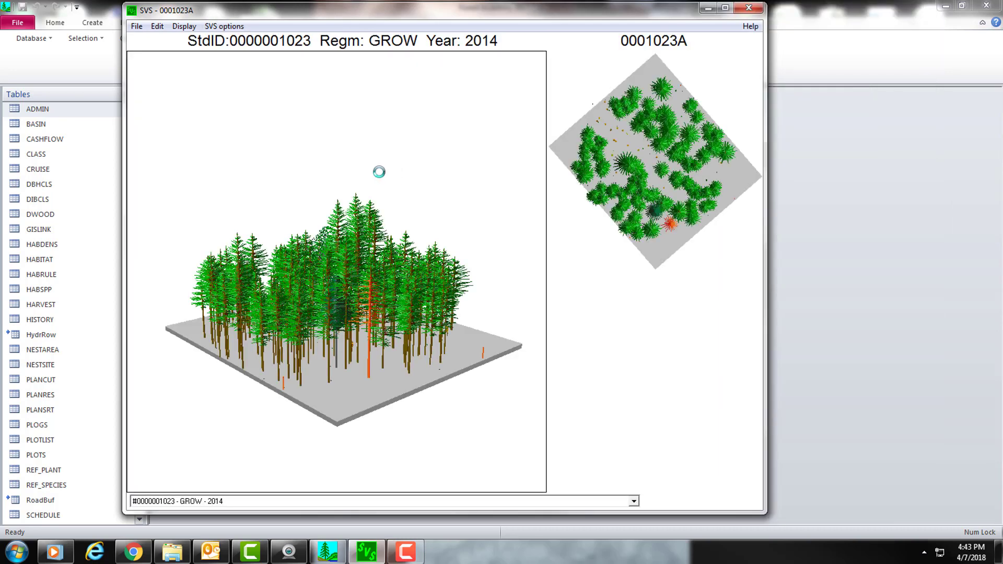
Open Marking and treatment, inspect the tree info for one tree in the overhead view, and show the stand info
click(221, 27)
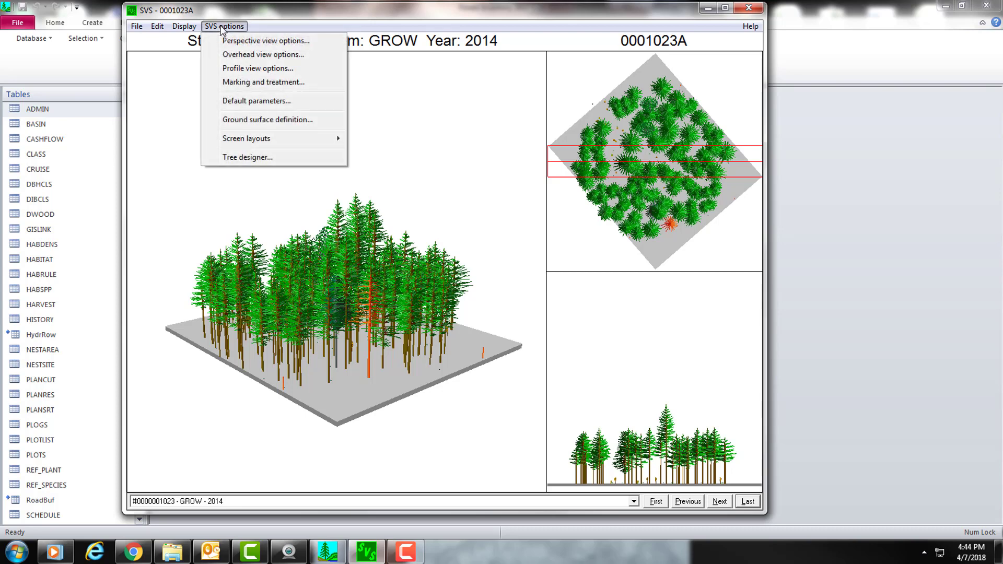
click(238, 83)
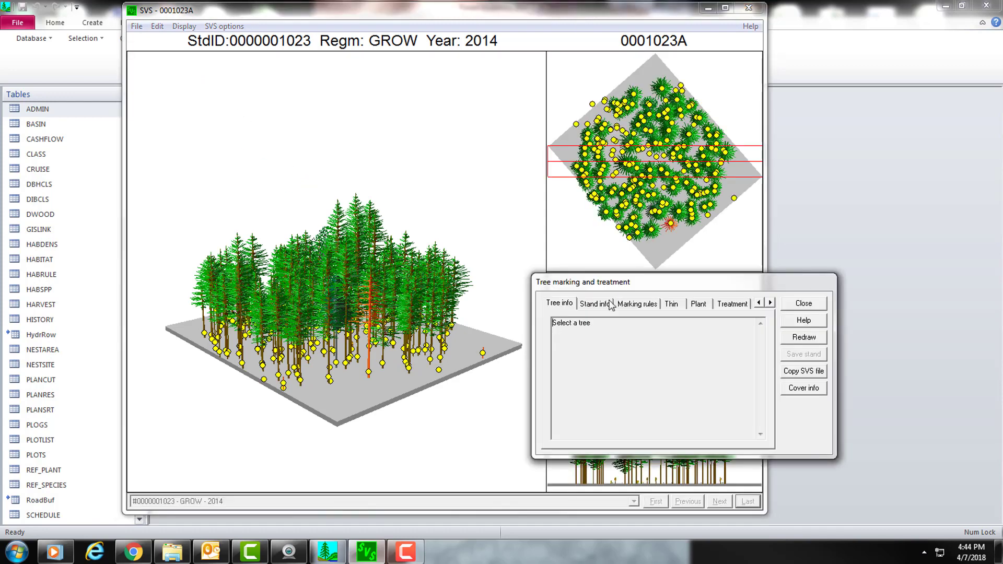
click(607, 233)
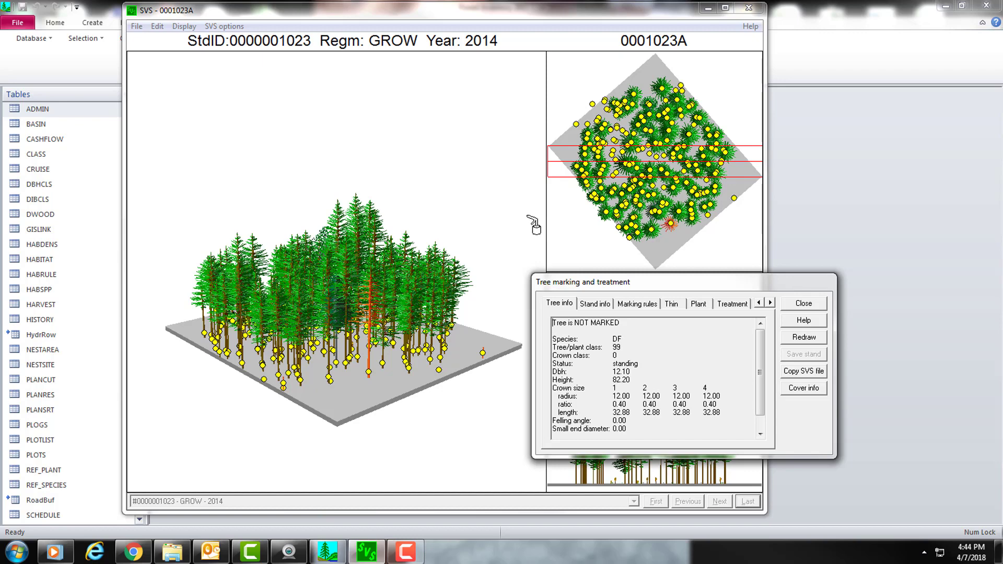
click(599, 305)
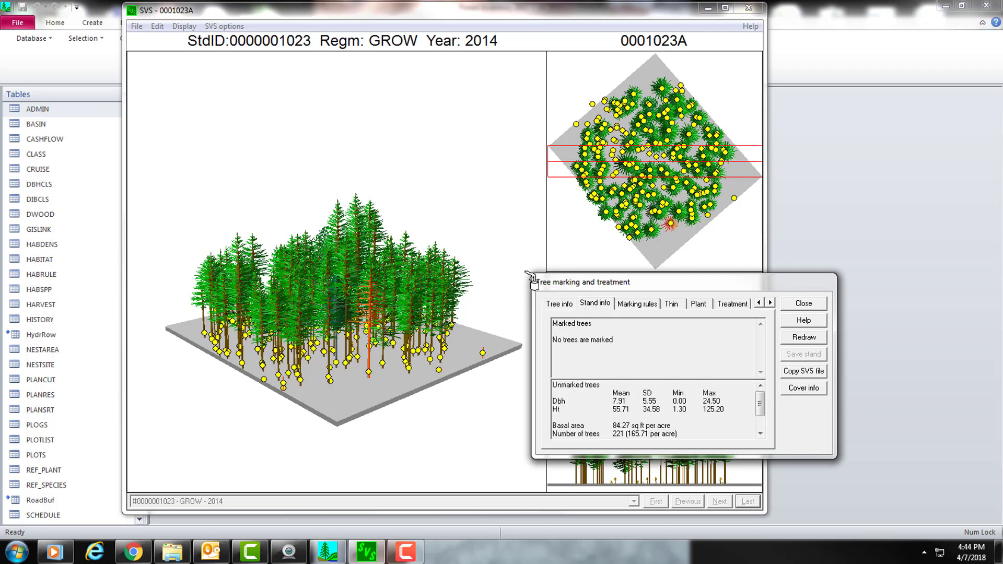
Mark individual trees for treatment across the middle, upper and western parts of the plot in the overhead view
click(607, 173)
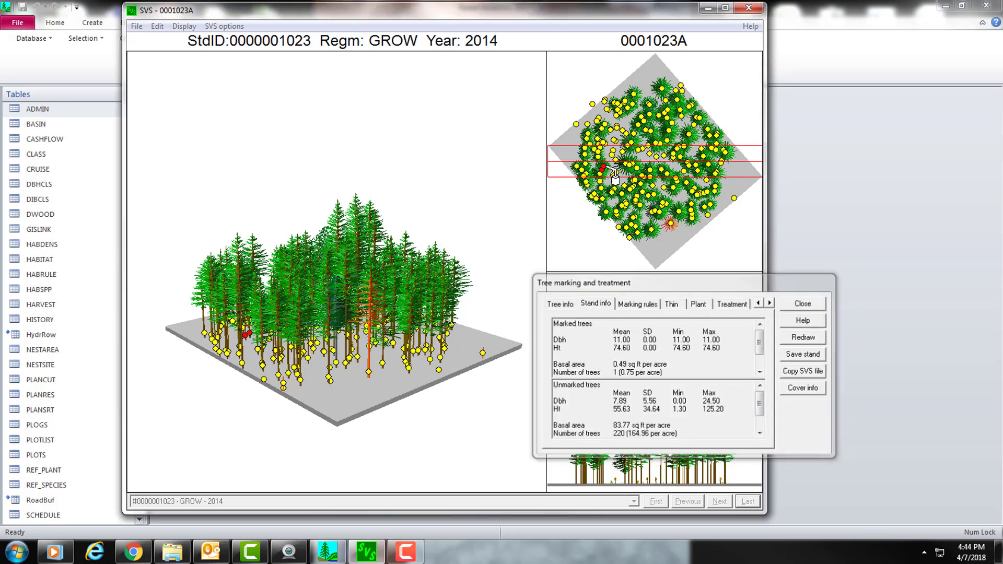
click(629, 165)
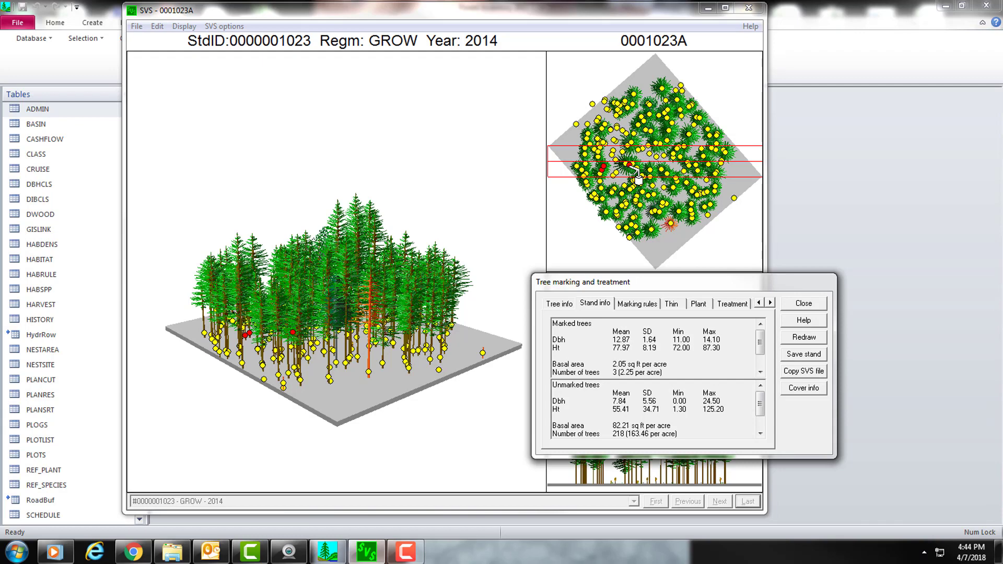
click(647, 177)
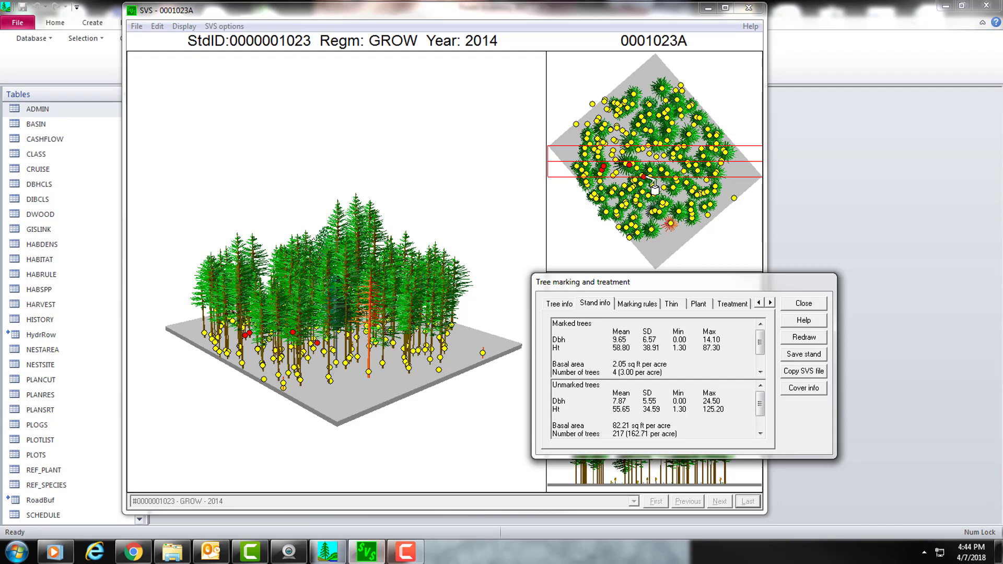
click(657, 143)
click(669, 131)
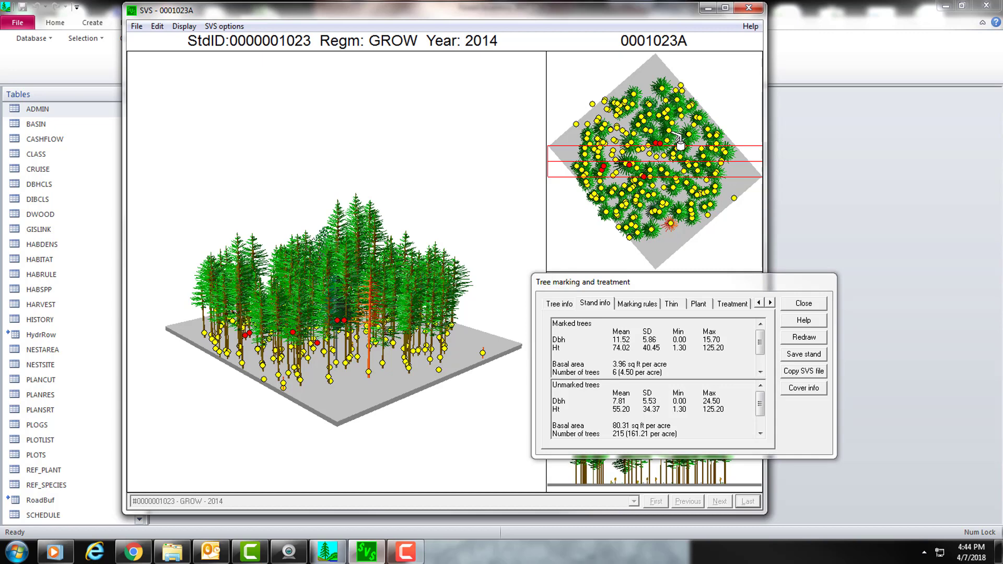
click(671, 122)
click(667, 109)
click(664, 112)
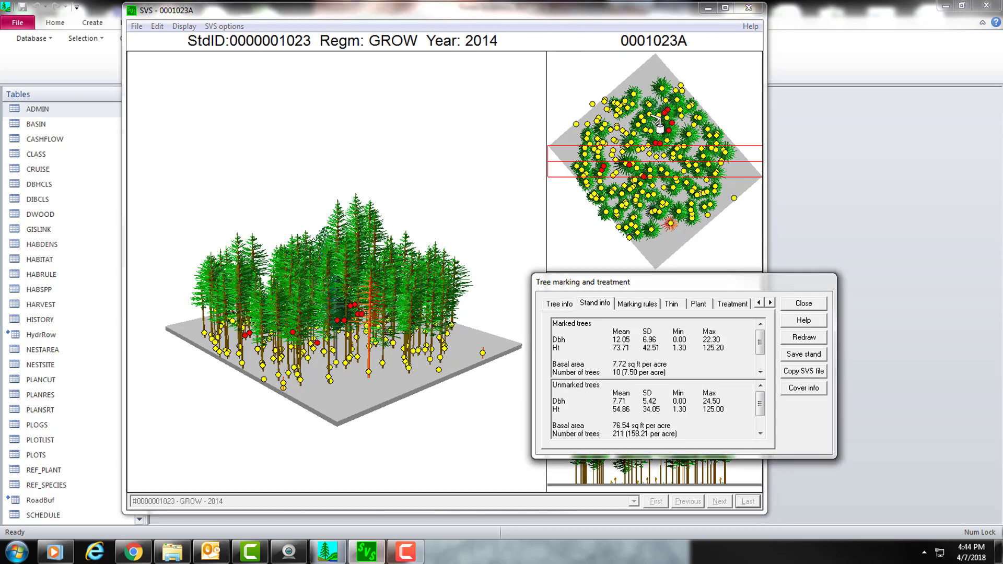
click(649, 113)
click(643, 121)
click(598, 138)
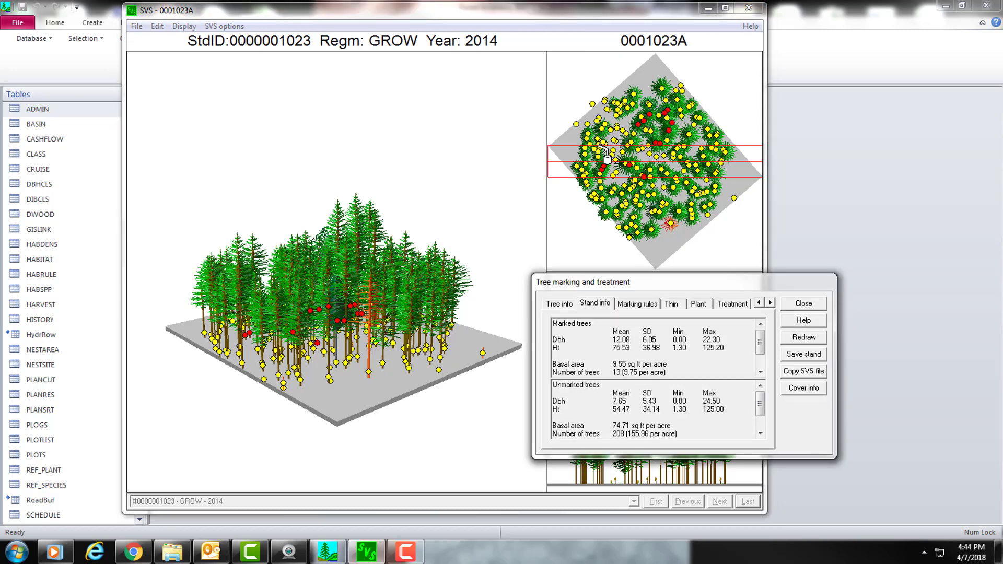
click(601, 147)
click(606, 144)
click(604, 143)
click(584, 175)
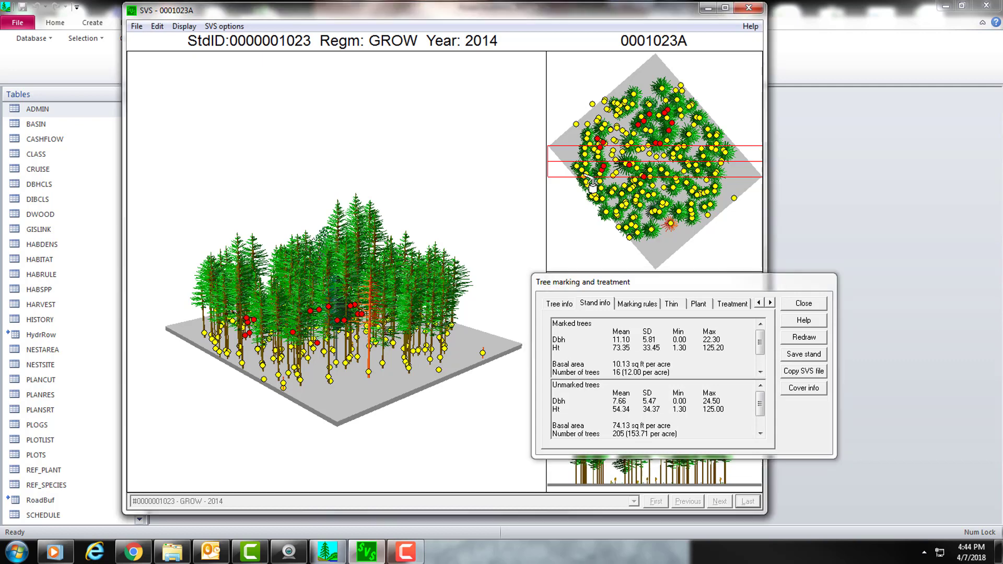
click(587, 184)
click(593, 193)
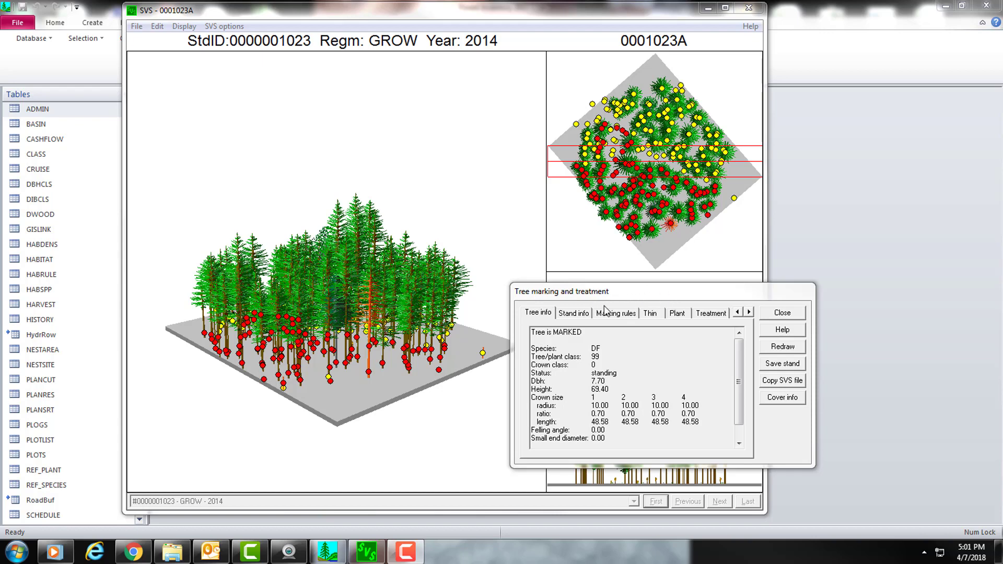
Cut and remove the marked trees leaving stumps, and change the treatment to cut and leave trees with their branches removed
click(710, 313)
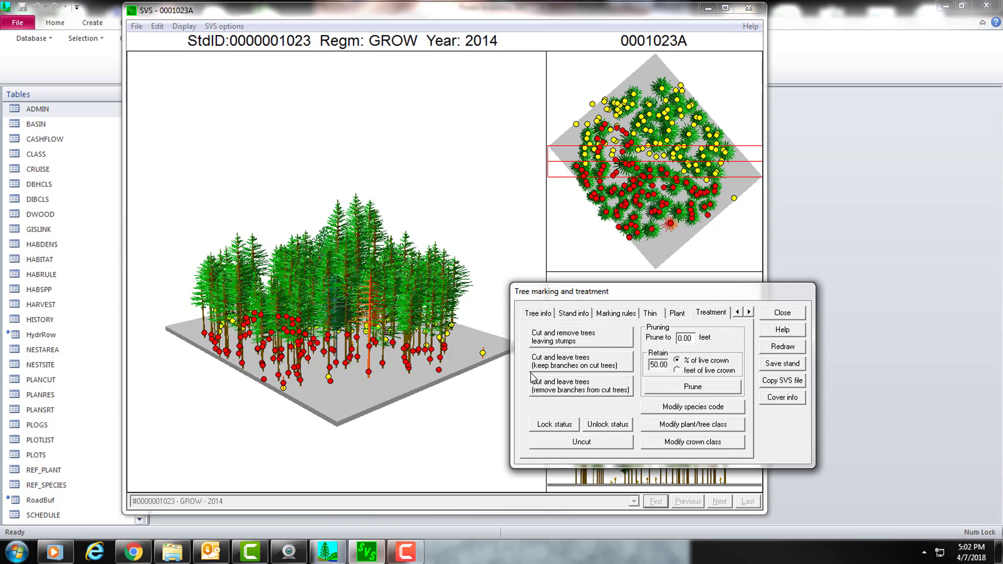
click(561, 343)
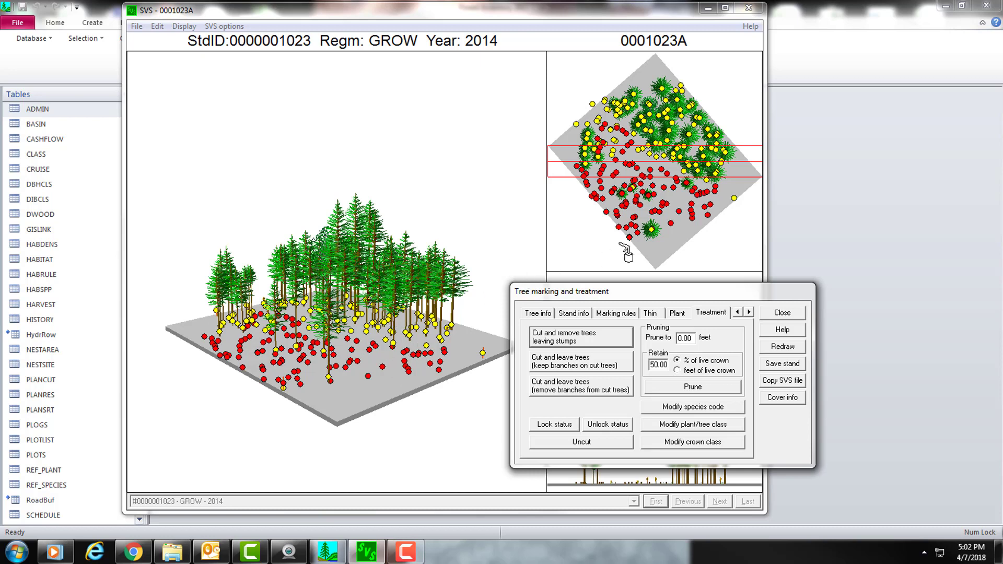
click(653, 229)
click(552, 388)
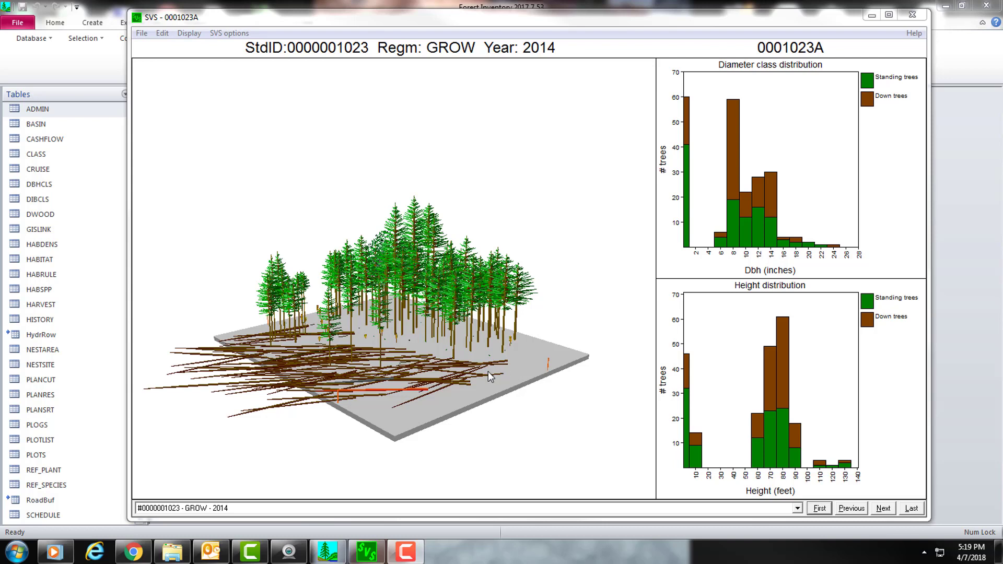
Uncut the treated trees through the Marking and treatment options, and close the dialog
click(228, 34)
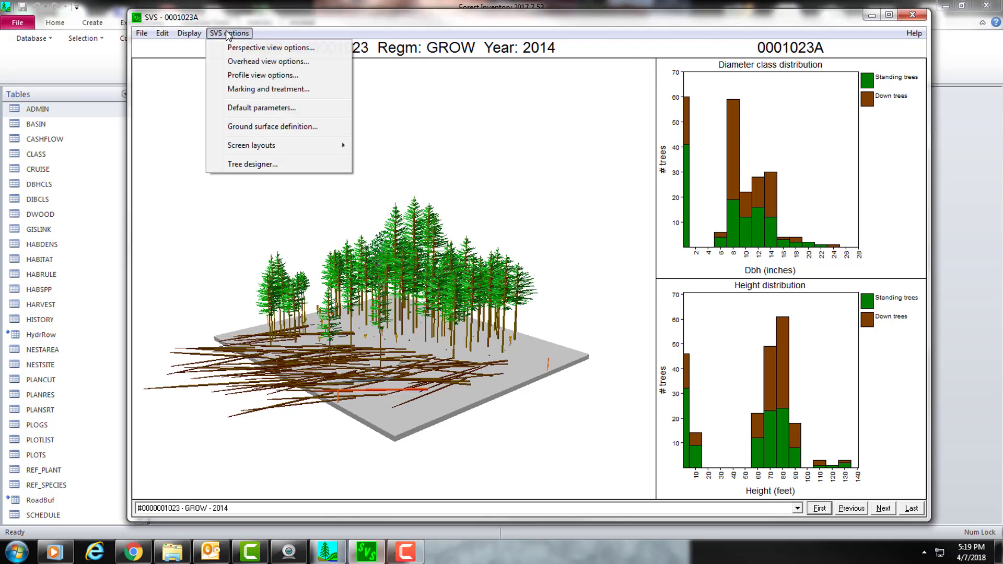
click(268, 90)
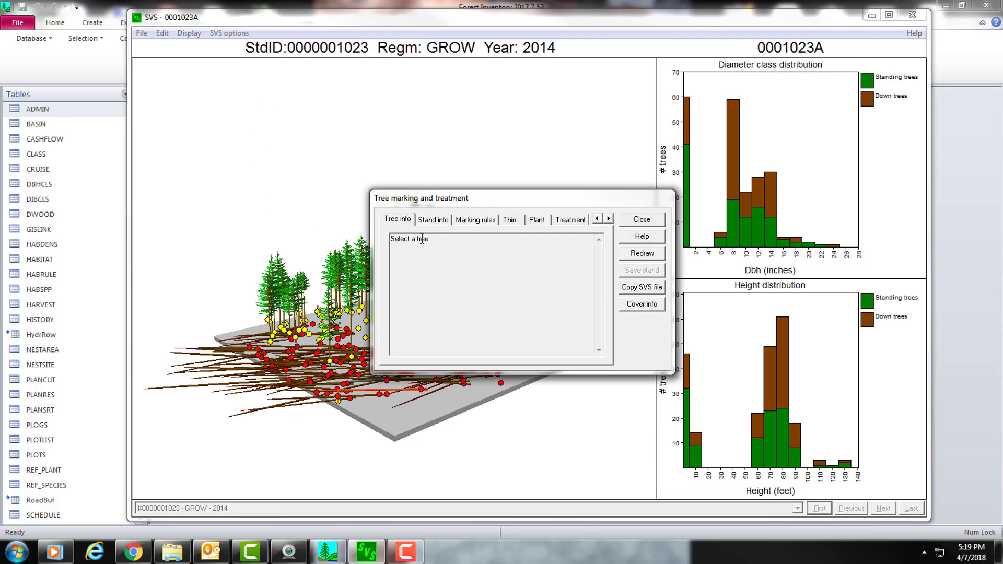
click(569, 220)
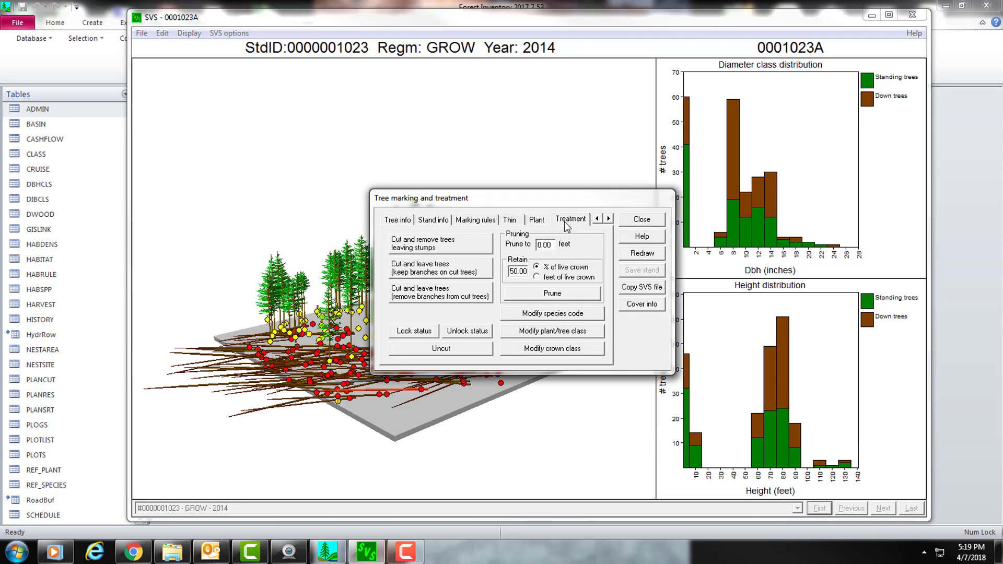
click(429, 349)
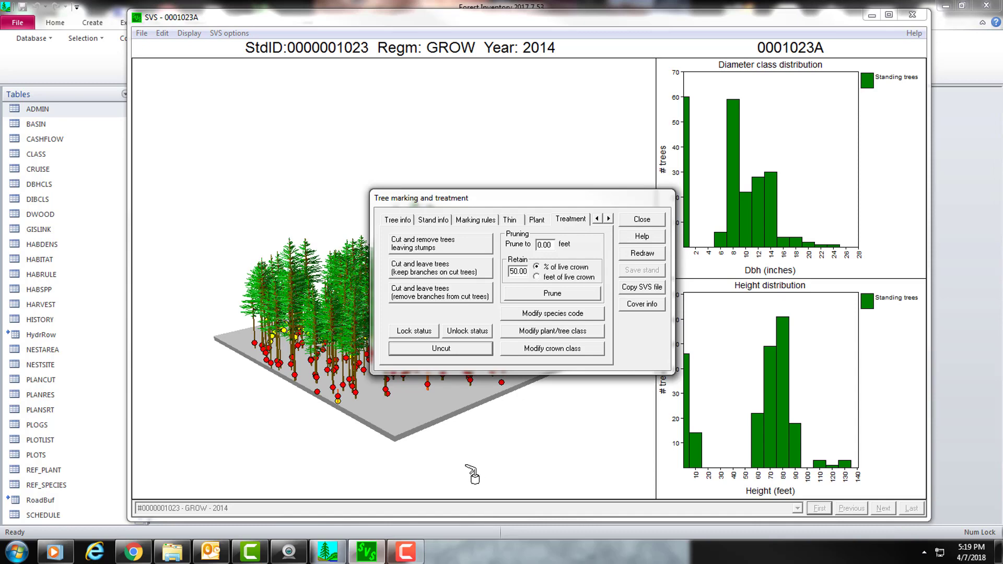
drag(517, 200, 439, 200)
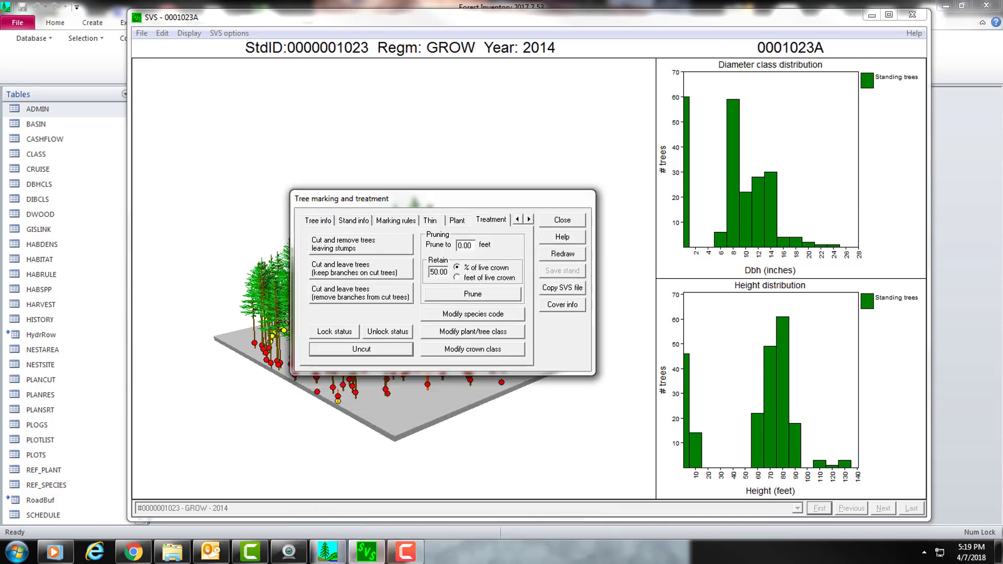
key(F10)
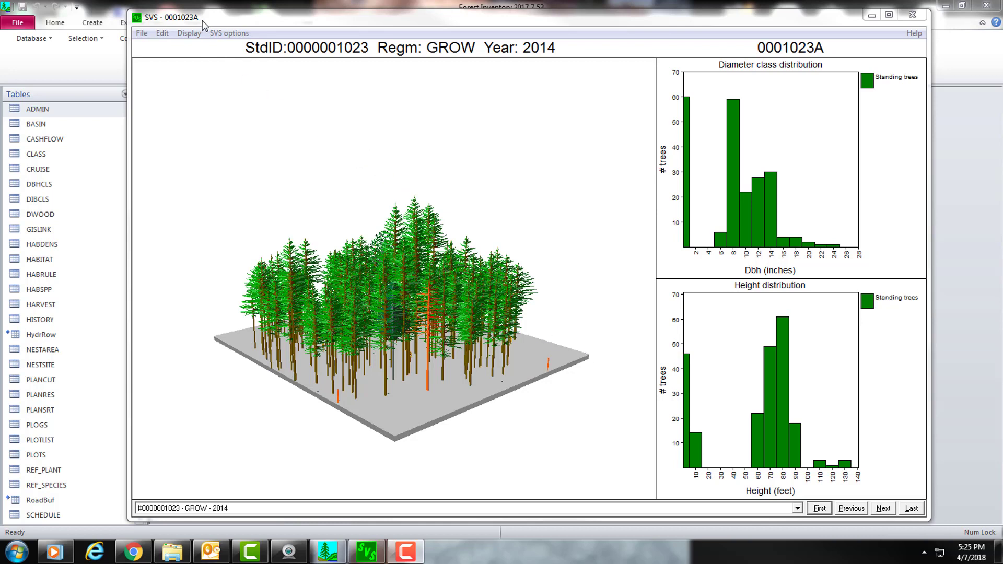
Open the Tree designer, select species code WL, and preview its tree form in the Height view
click(218, 33)
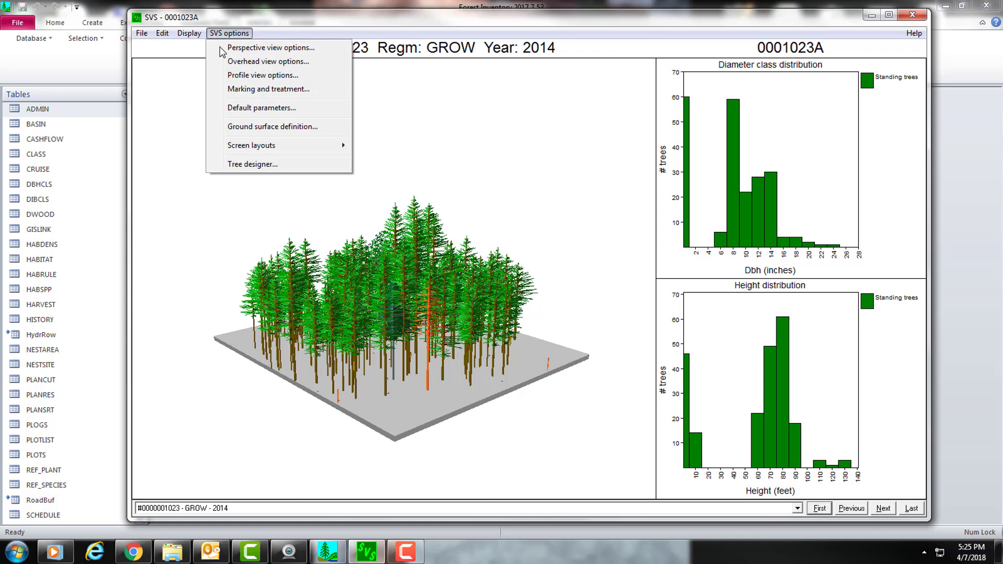
click(258, 165)
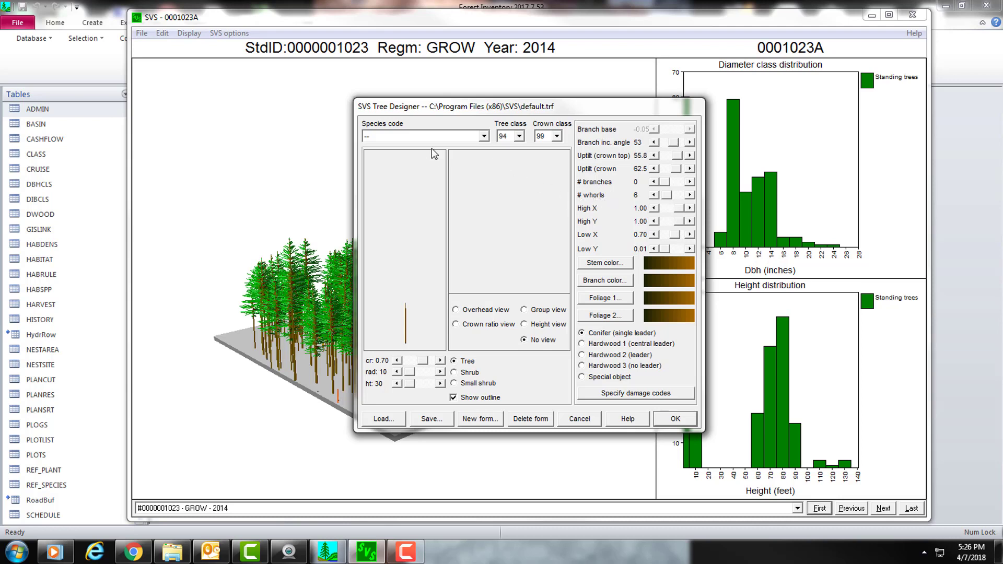
click(484, 136)
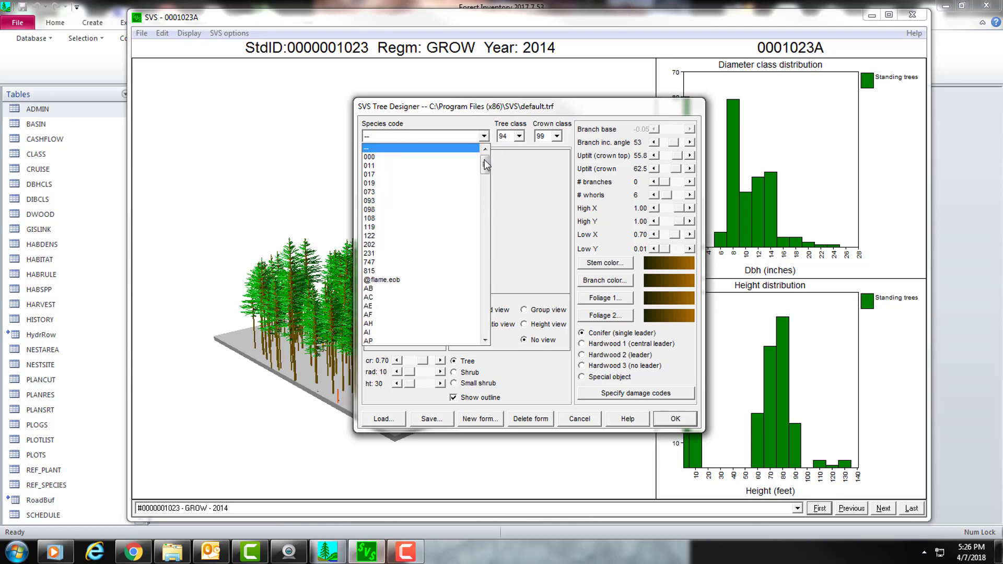
drag(484, 158, 481, 335)
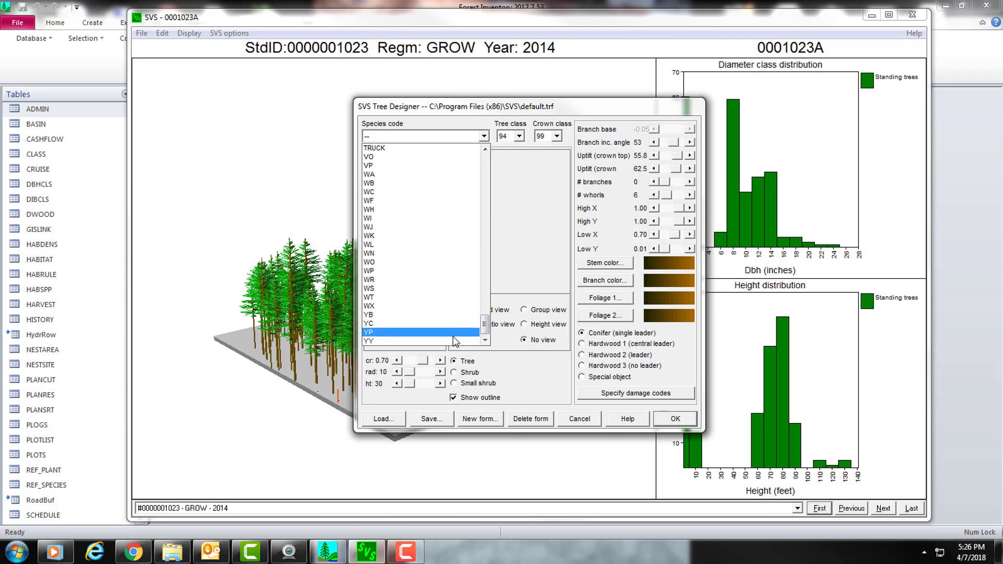
click(385, 245)
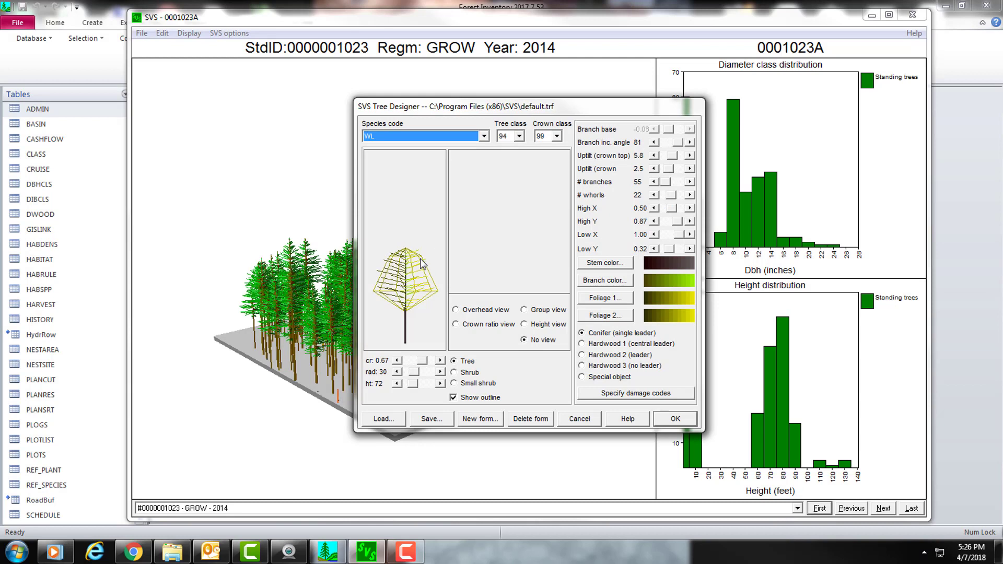
click(525, 324)
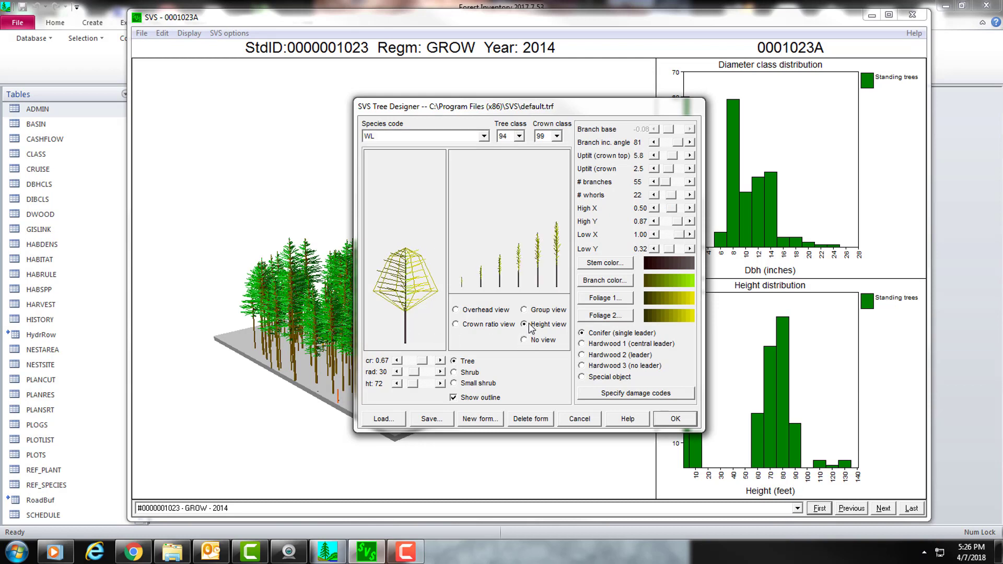